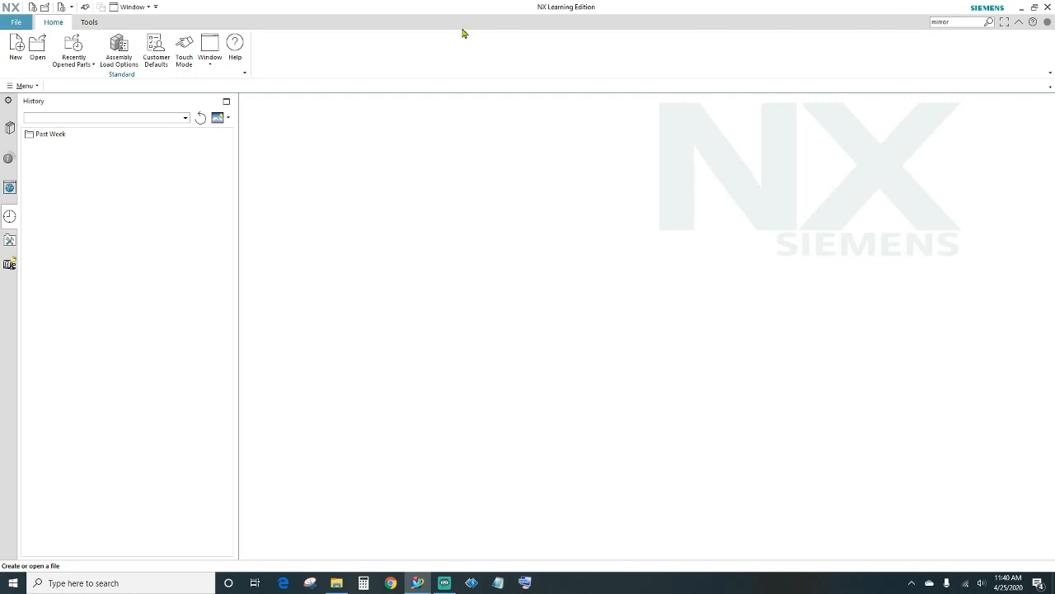
Create a new part file named mf from the millimetre Model template.
click(16, 46)
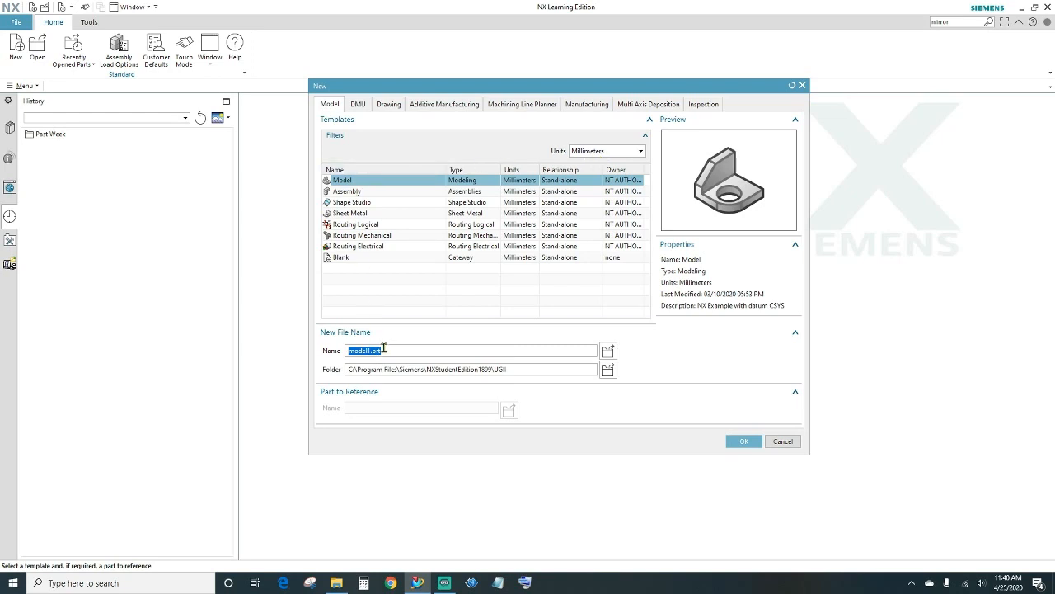
text(mf)
click(741, 442)
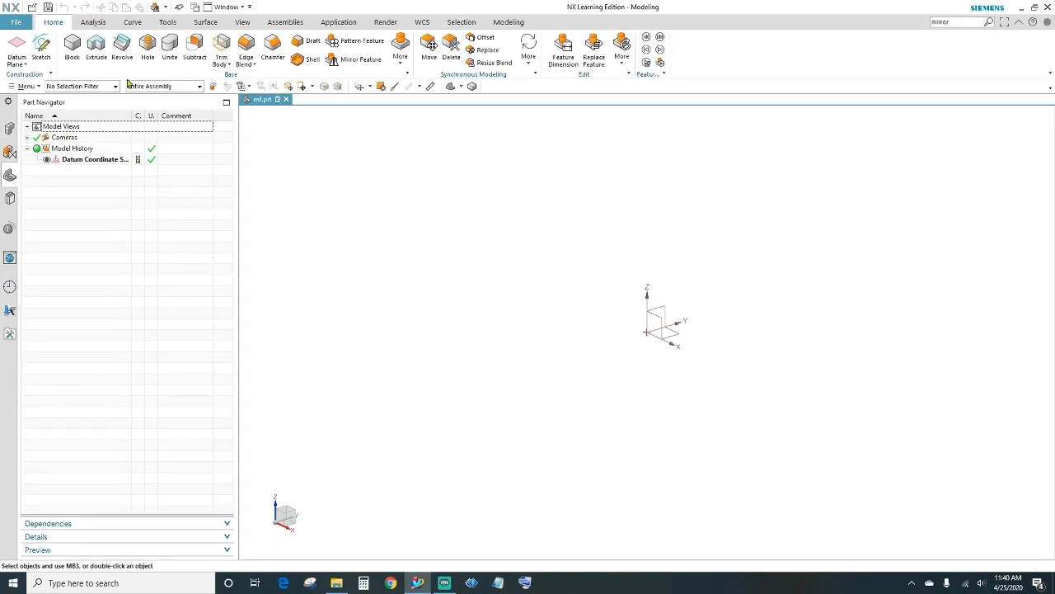
Create a block 10 mm long, 40 mm wide and 100 mm high at the coordinate system origin.
click(72, 47)
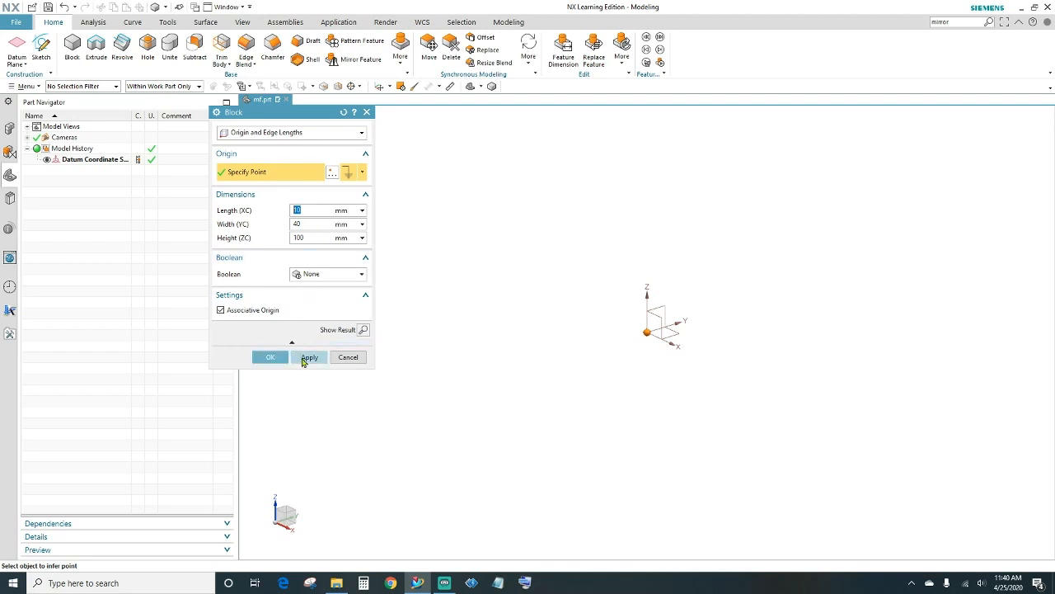
click(270, 357)
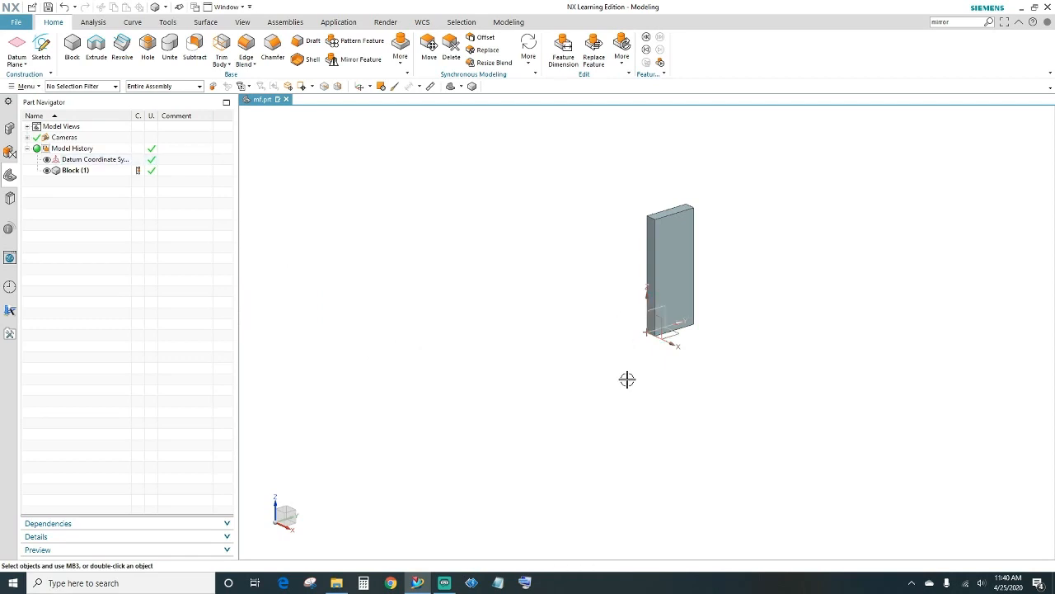
Set up an Extrude of the block's bottom 40 mm edge at the origin, directed along the XC axis.
scroll(627, 377, up, 3)
shift+middle_drag(641, 355, 591, 404)
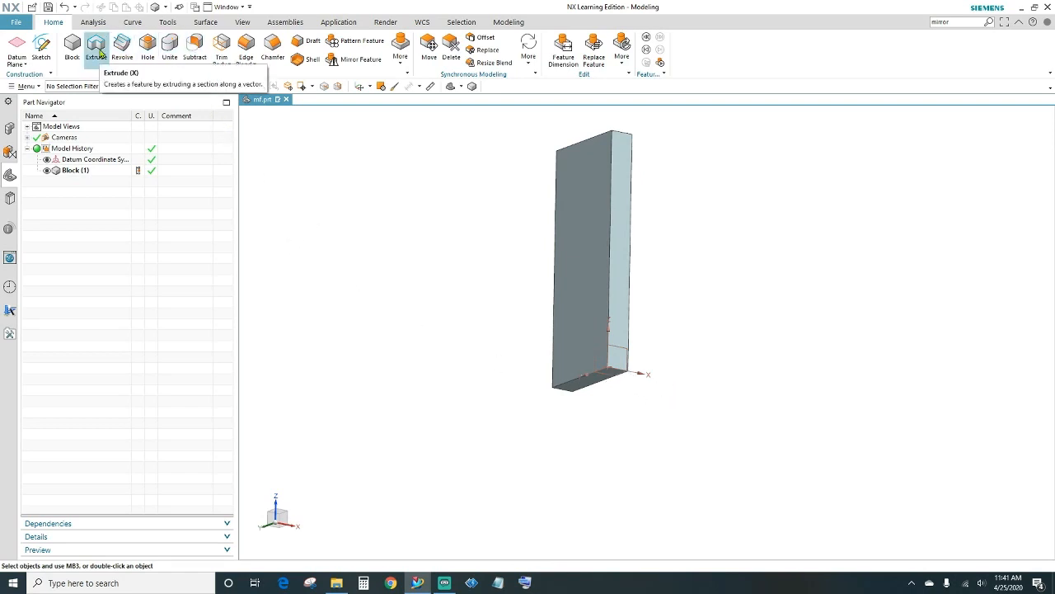
click(97, 53)
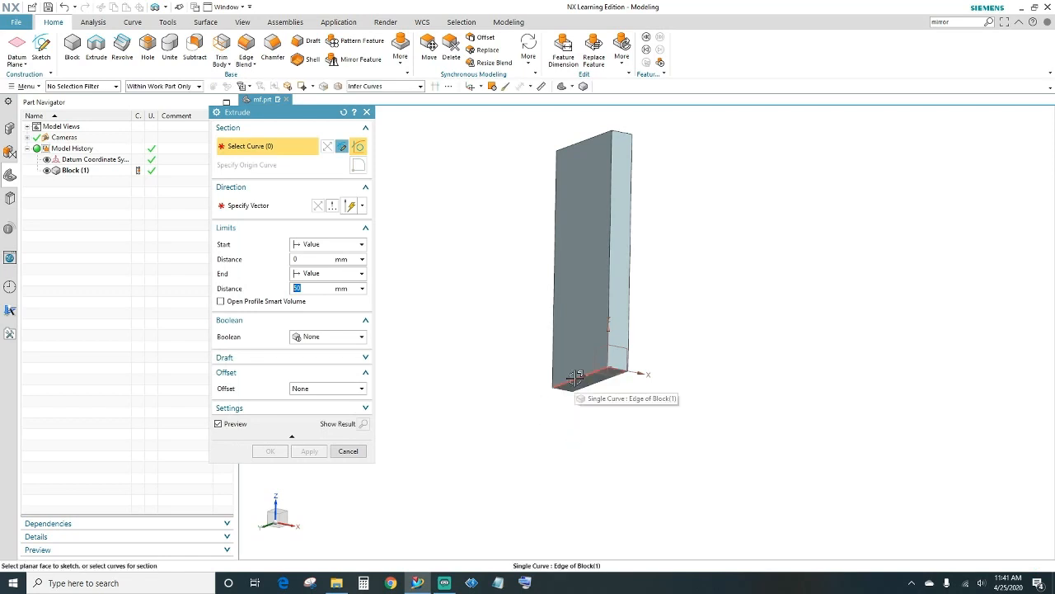
click(576, 377)
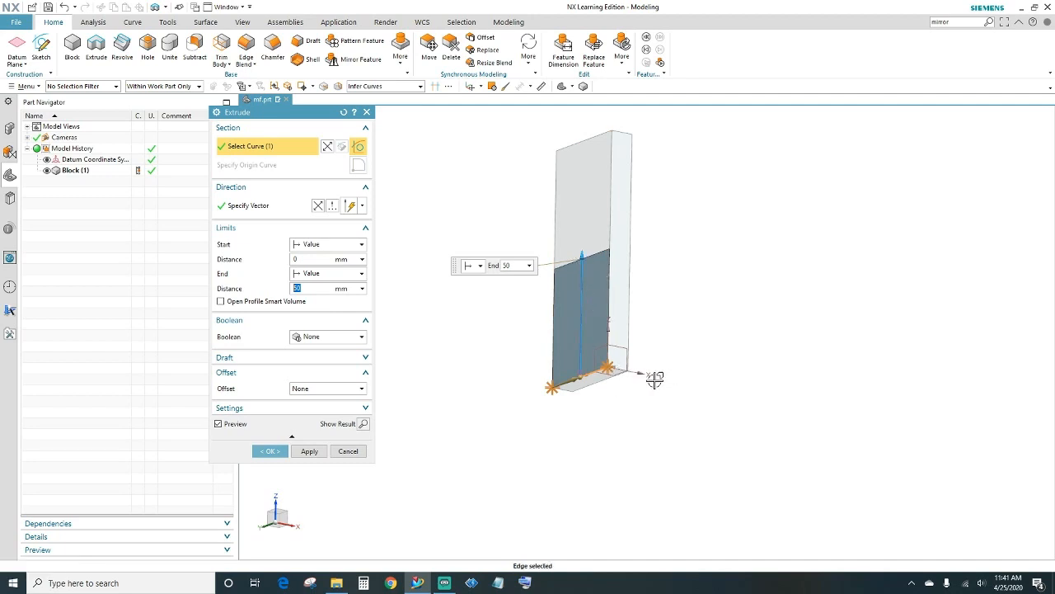
click(333, 209)
click(306, 137)
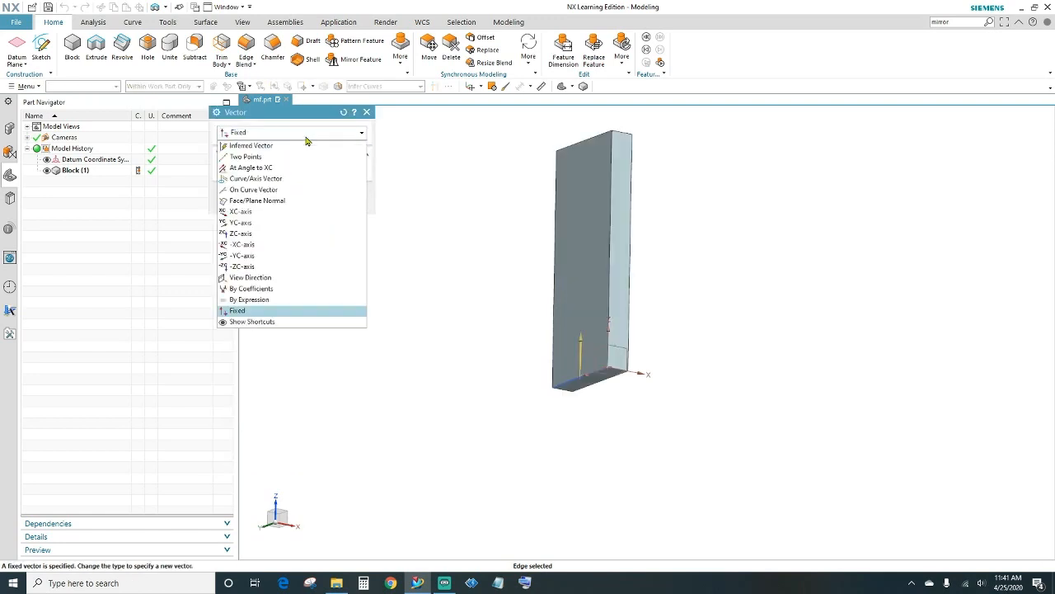
click(255, 213)
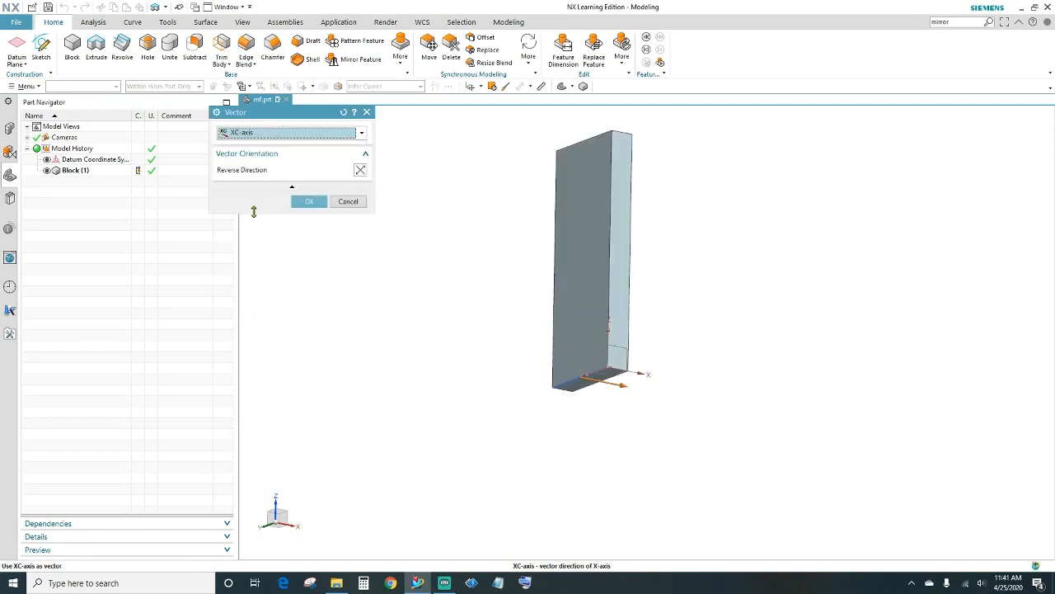
click(306, 203)
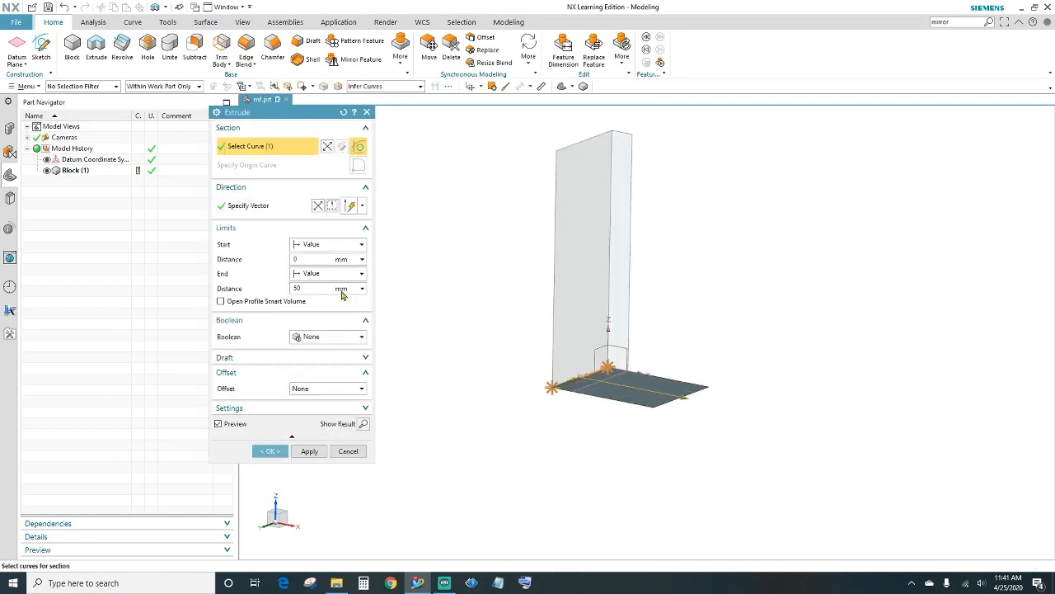
Extrude the edge 50 mm as a separate body with a two-sided offset from 0 to 10 mm, thickening it upward into the block.
middle_drag(739, 350, 622, 395)
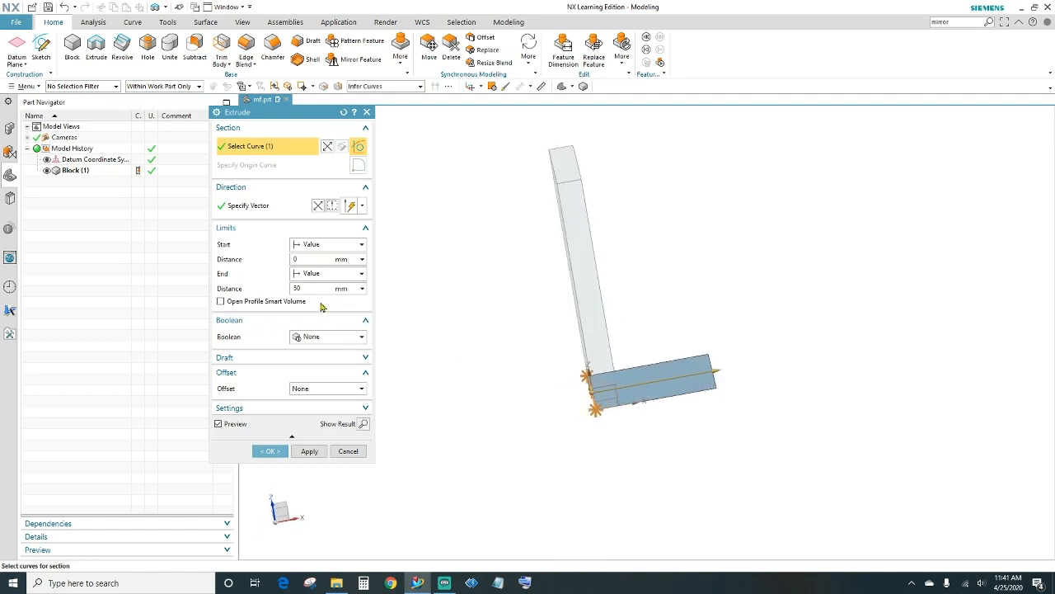
click(322, 390)
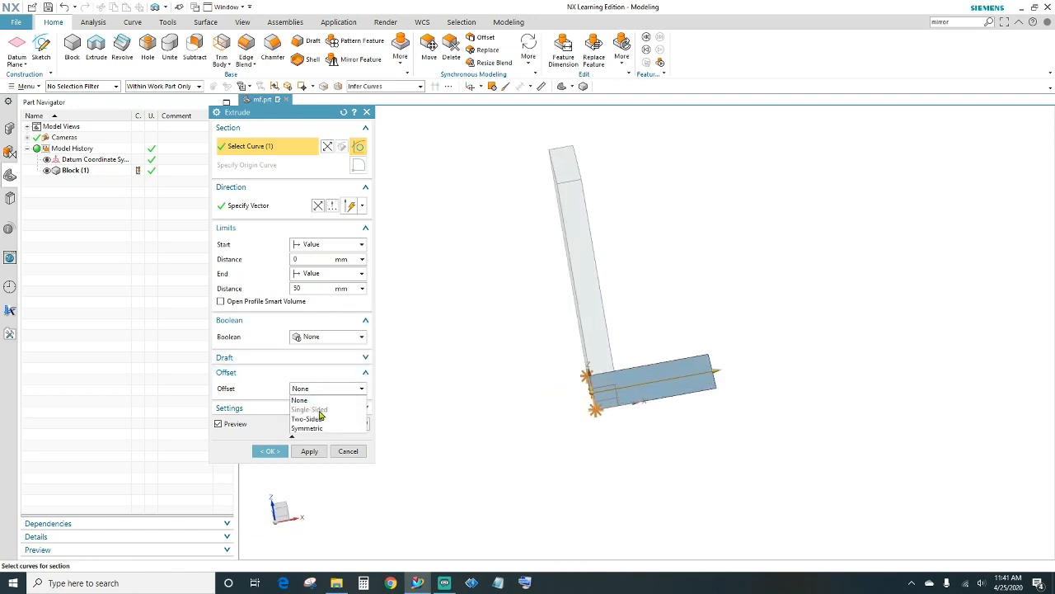
click(317, 420)
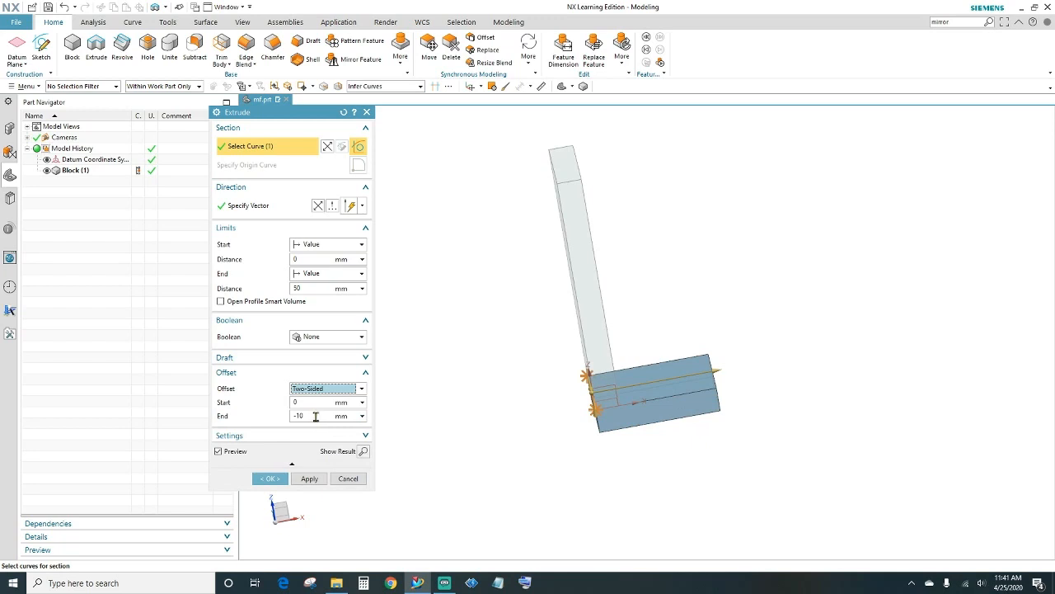
middle_drag(552, 449, 662, 411)
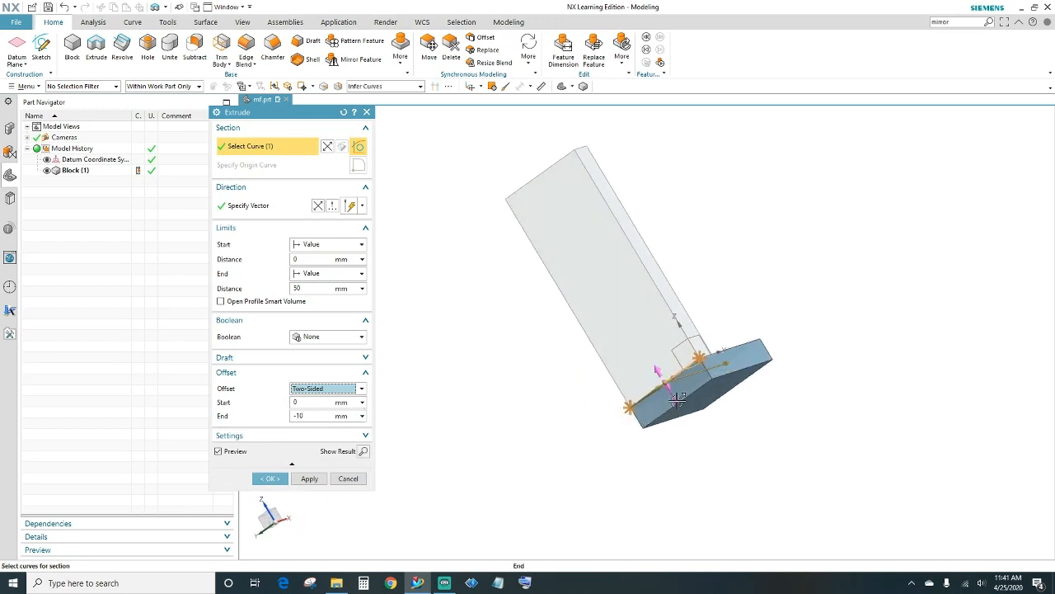
click(678, 401)
drag(677, 400, 650, 362)
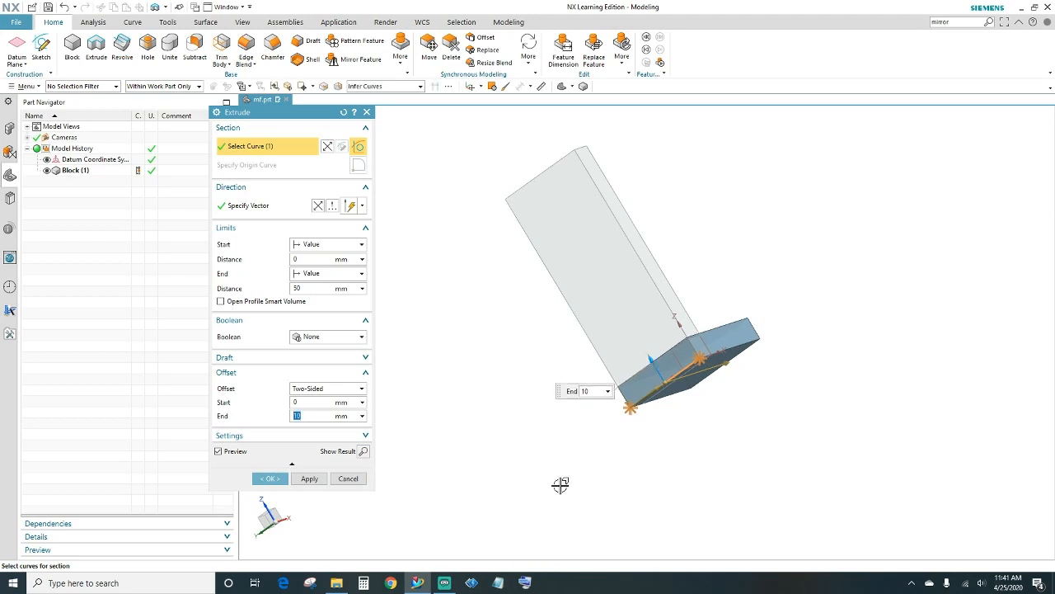
middle_drag(560, 485, 531, 489)
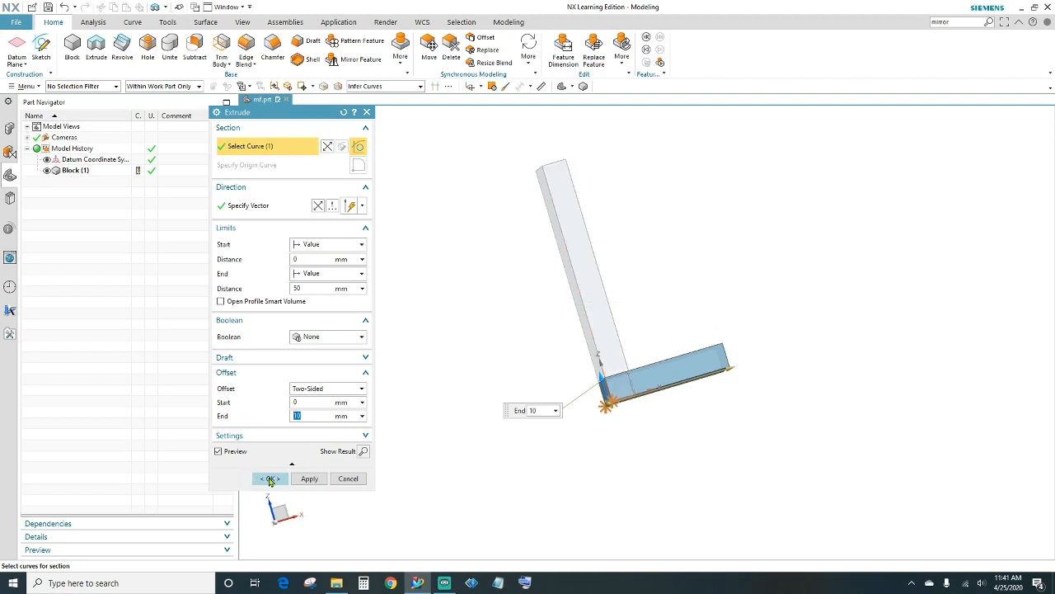
click(269, 479)
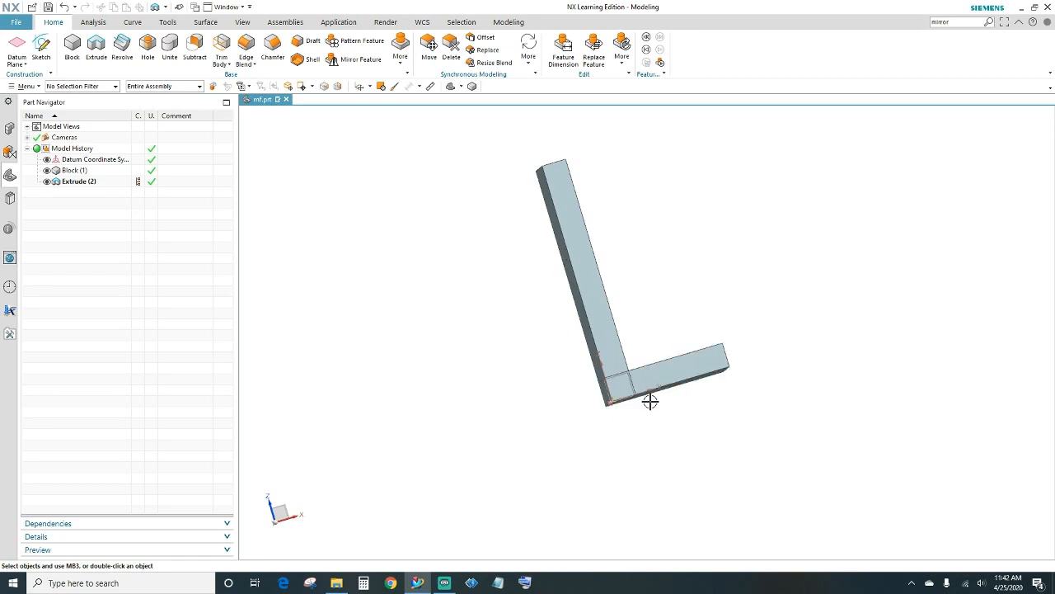
Unite the extruded base with the upright block, using the block as the target body.
scroll(650, 401, up, 1)
middle_drag(665, 417, 659, 396)
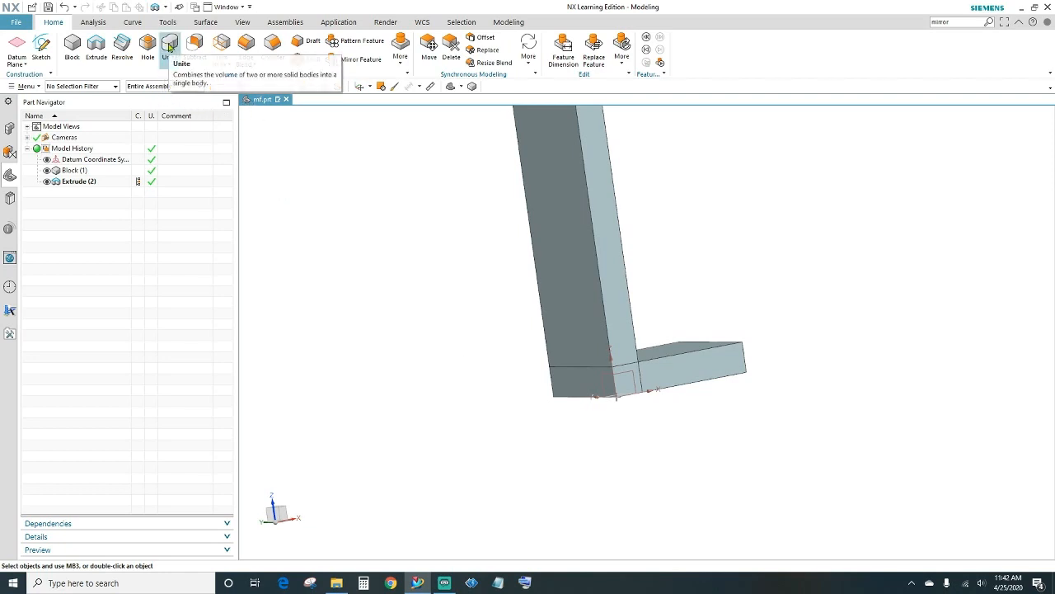
click(169, 46)
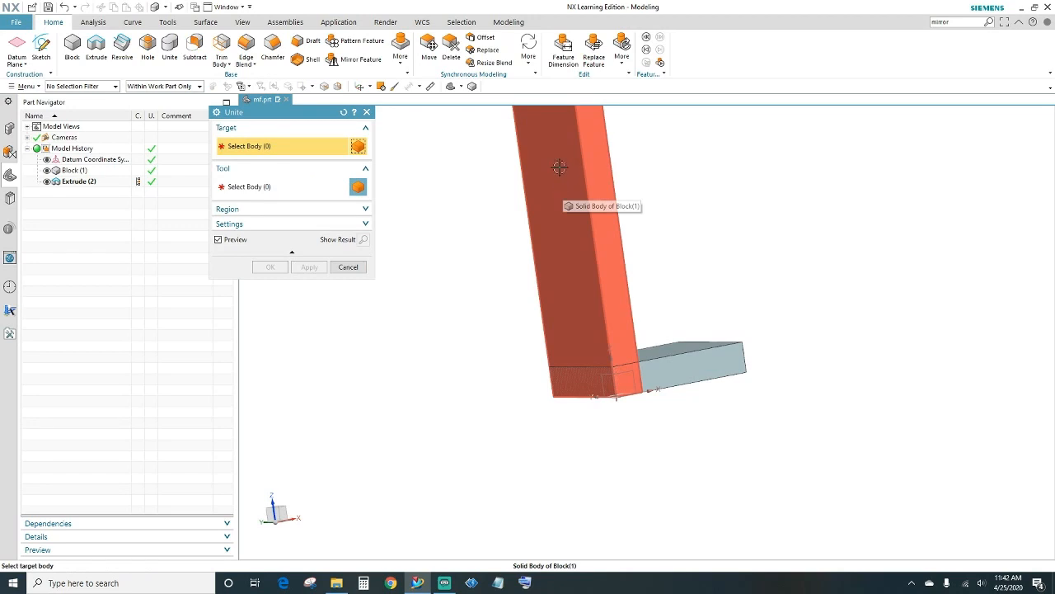
click(559, 167)
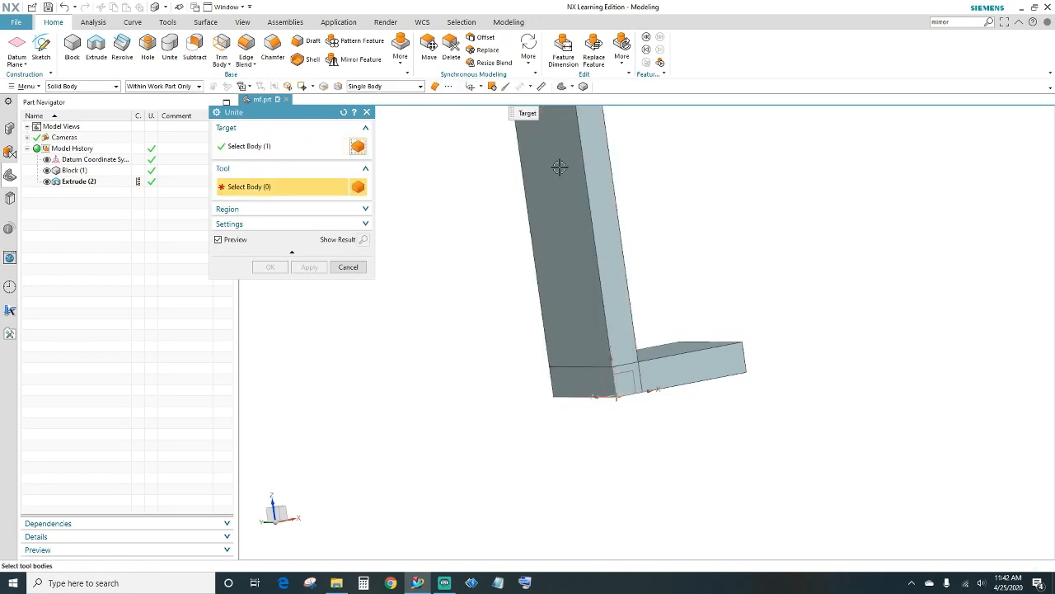
click(708, 364)
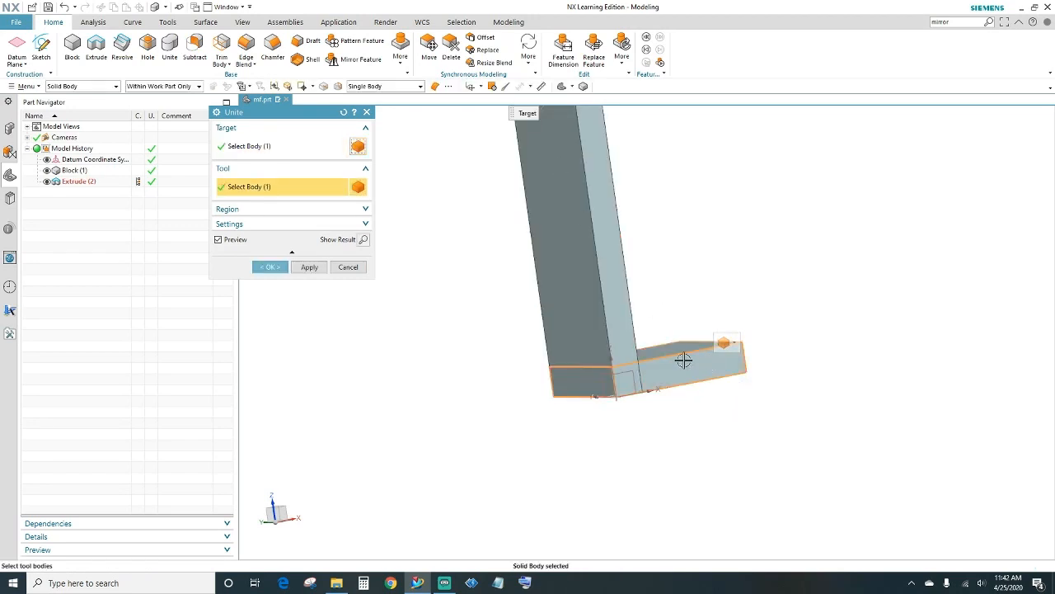
click(272, 267)
Create an inferred datum plane midway between the two L-shaped side faces of the bracket.
mouse_move(695, 434)
middle_down()
mouse_move(632, 467)
mouse_move(669, 441)
mouse_move(671, 450)
mouse_move(674, 433)
mouse_move(636, 440)
mouse_move(687, 434)
mouse_move(653, 459)
mouse_move(689, 441)
middle_up()
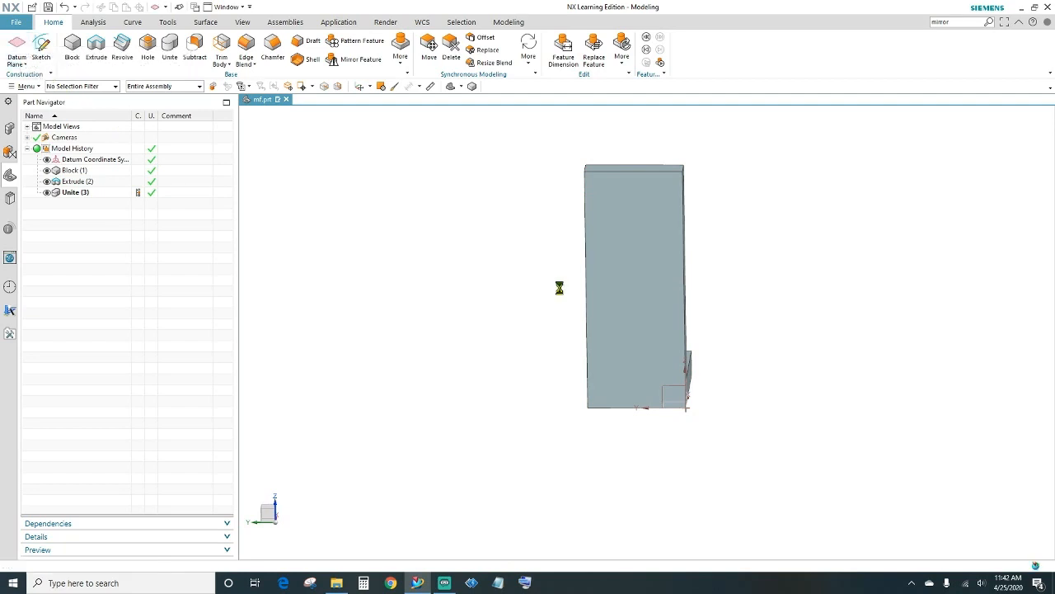
middle_drag(550, 293, 516, 294)
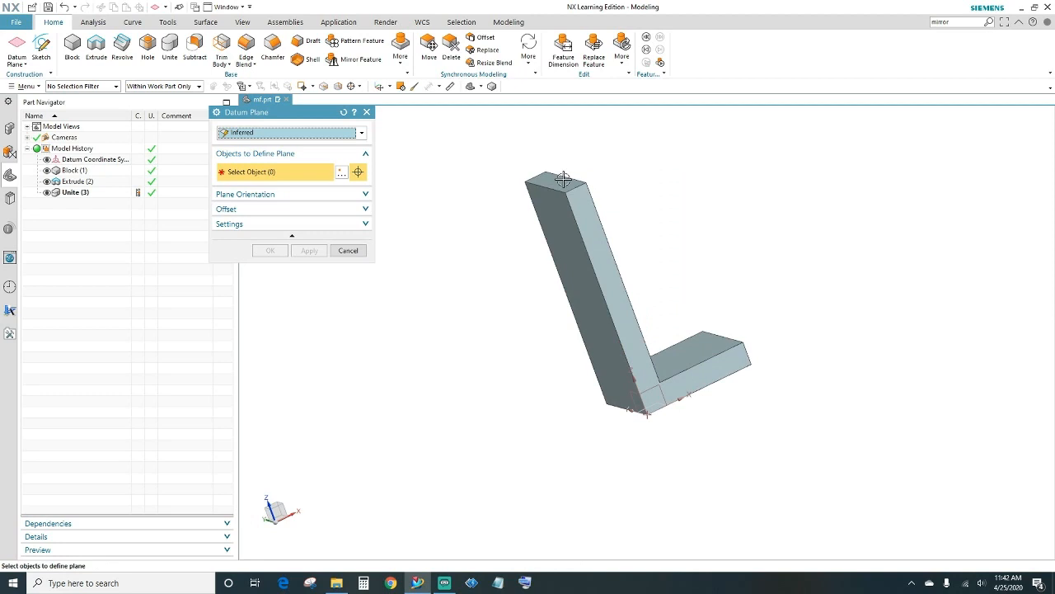
click(599, 241)
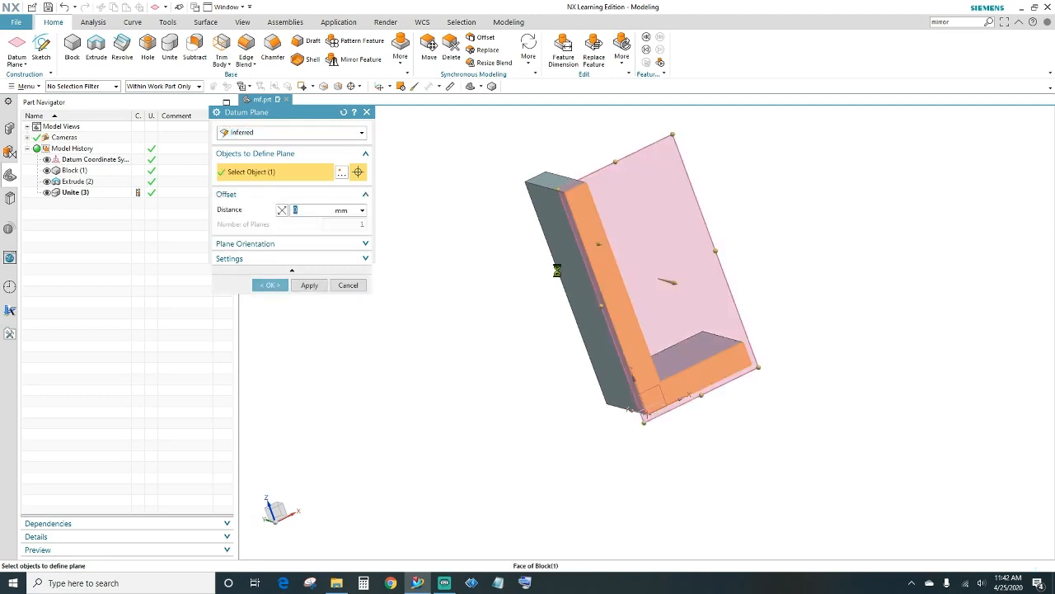
middle_drag(497, 321, 634, 268)
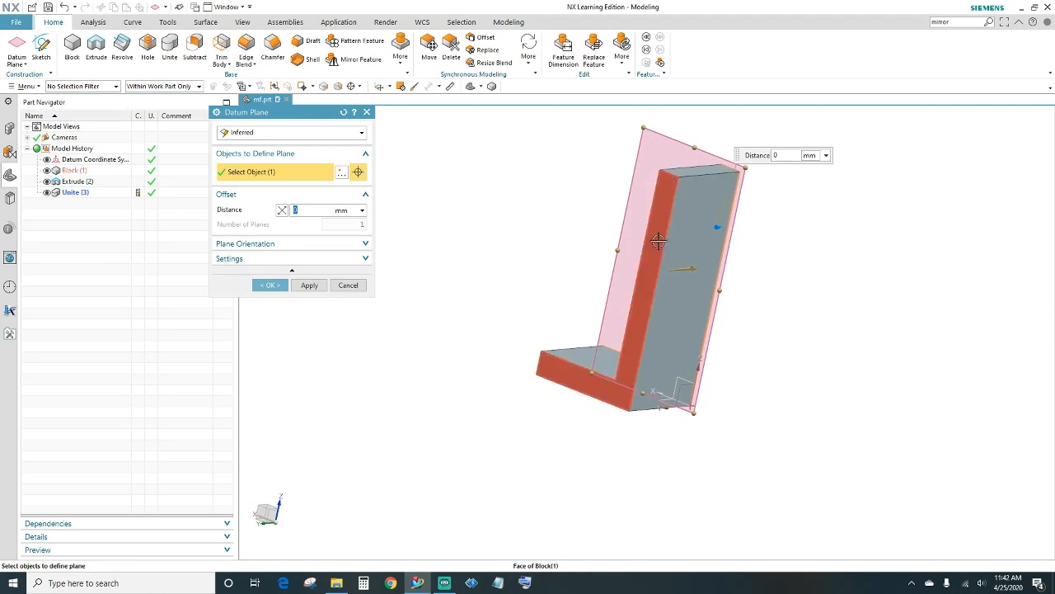
click(658, 241)
middle_drag(780, 287, 719, 267)
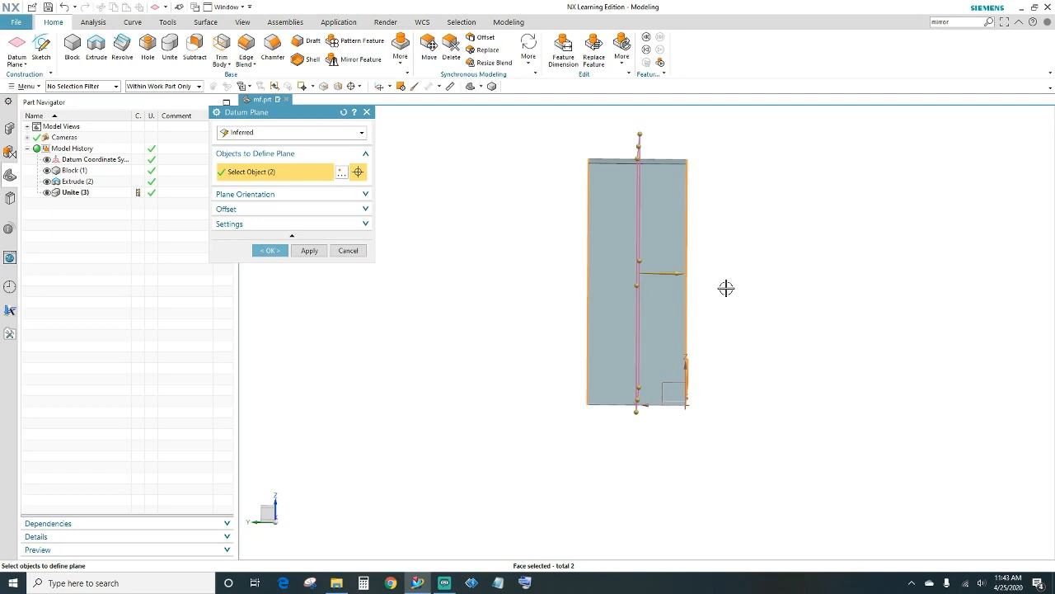
click(271, 251)
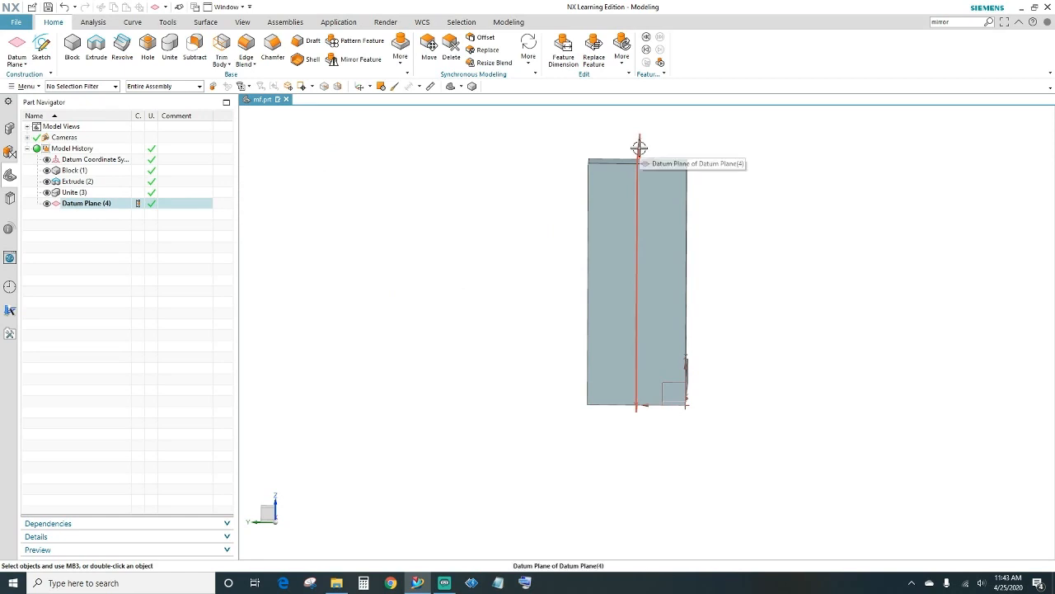
Start a simple through hole on the upright's back face, placing its point about 13.5 mm from the side edge and 17.4 mm below the top.
mouse_move(756, 306)
middle_down()
mouse_move(737, 316)
mouse_move(756, 304)
middle_up()
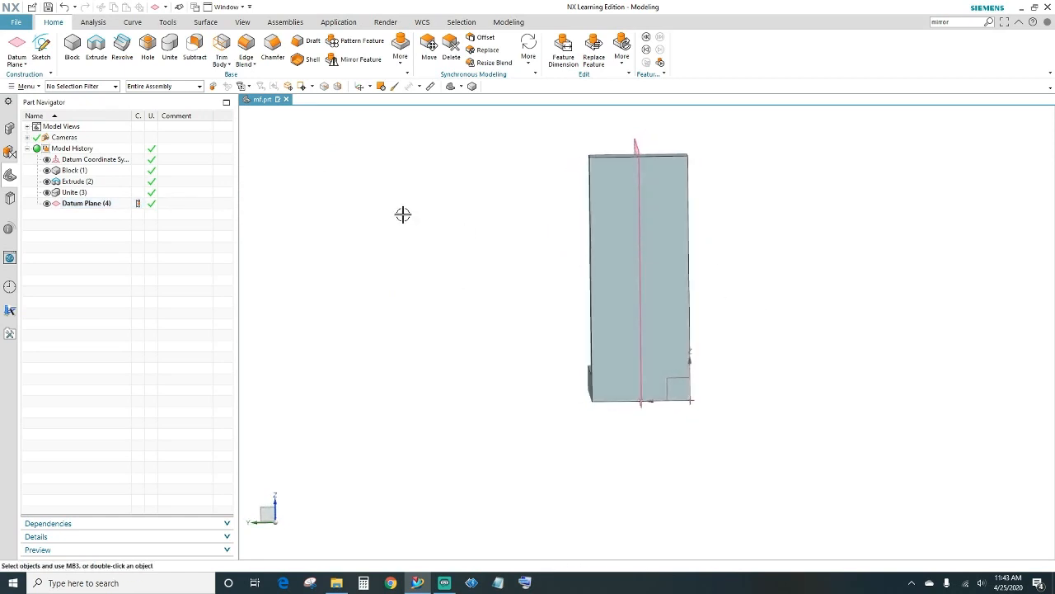
click(149, 43)
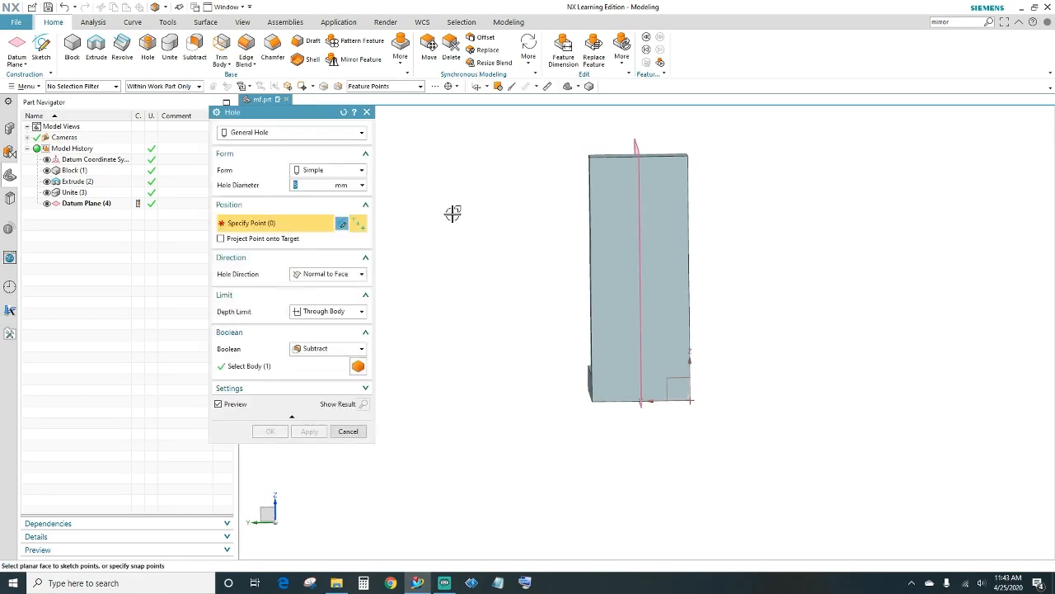
click(623, 200)
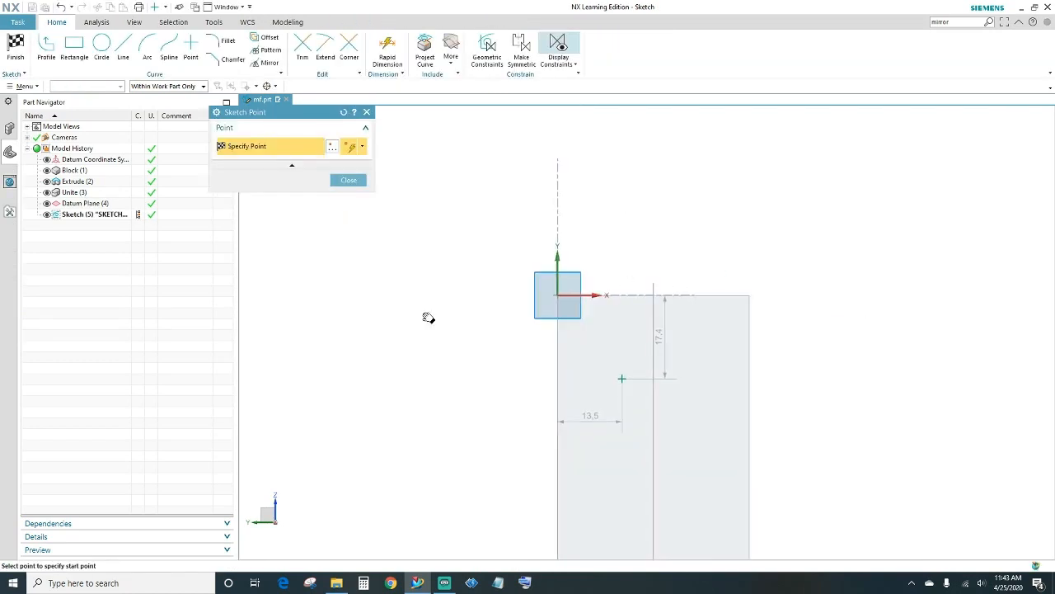
click(349, 179)
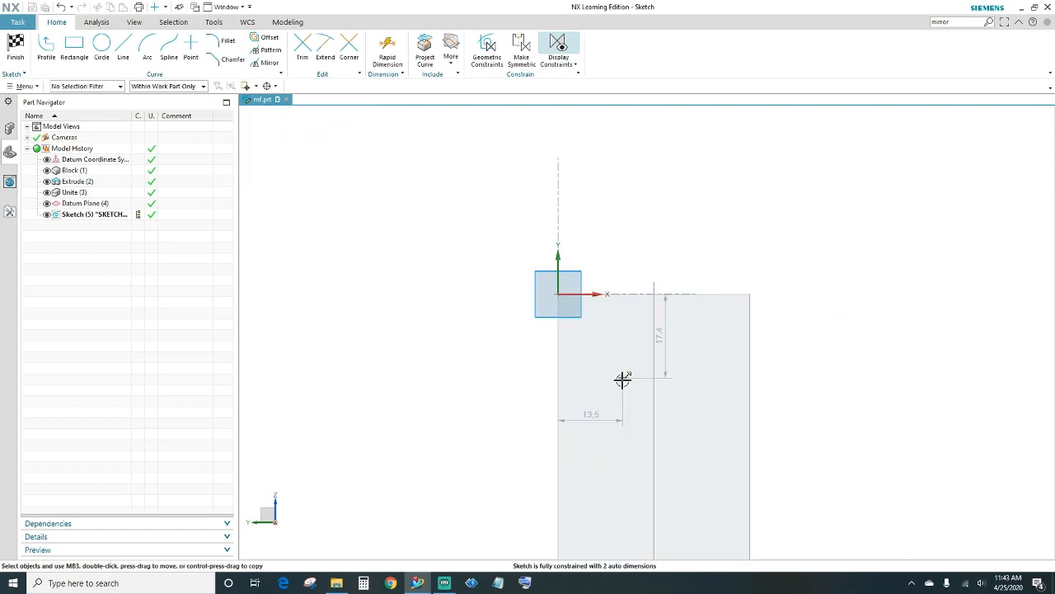
Constrain the hole's sketch point to lie on the middle datum plane.
click(655, 306)
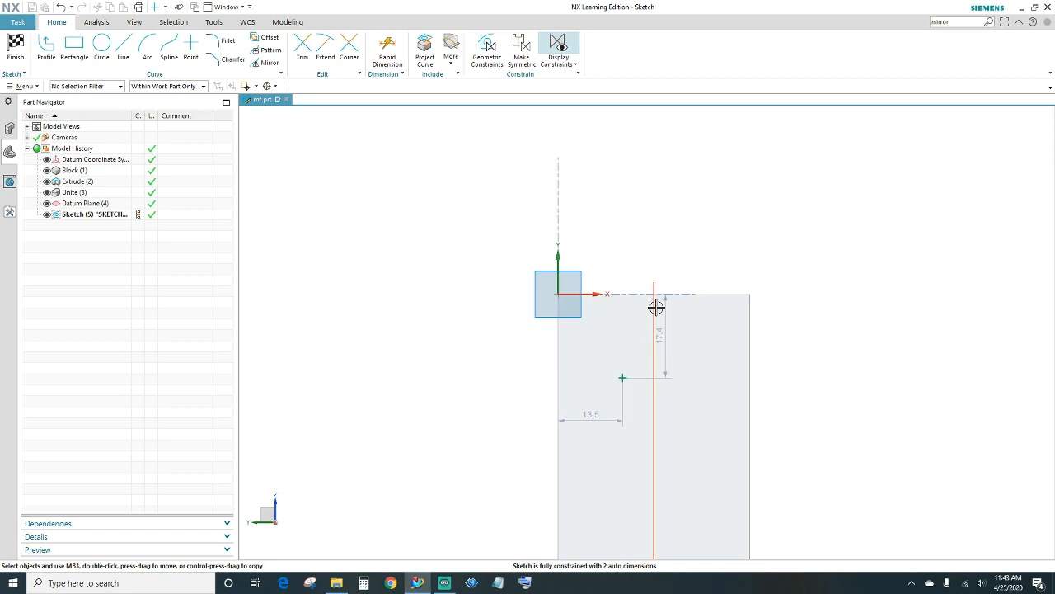
click(622, 379)
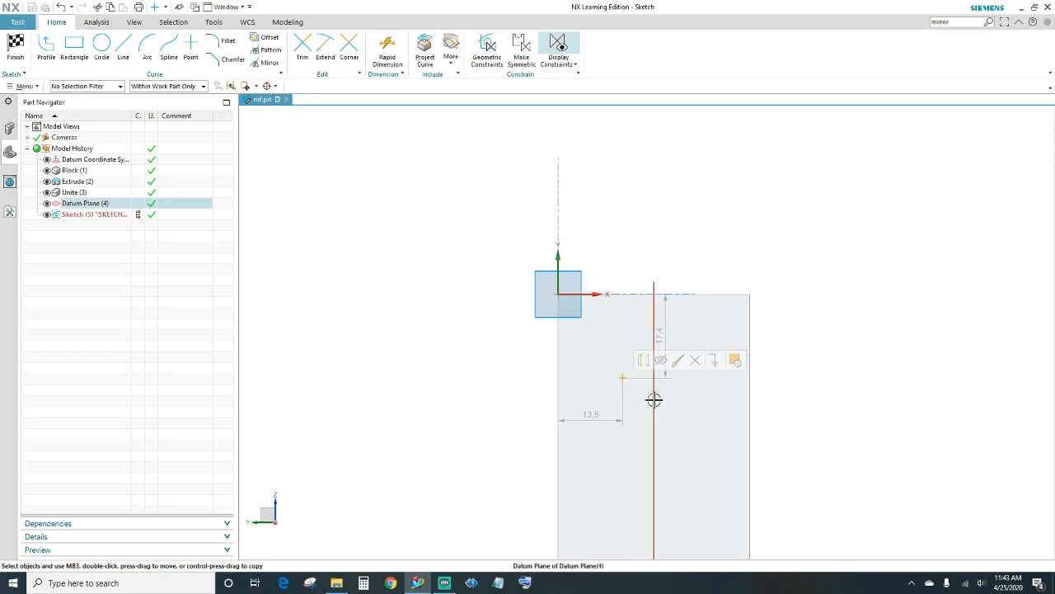
click(655, 398)
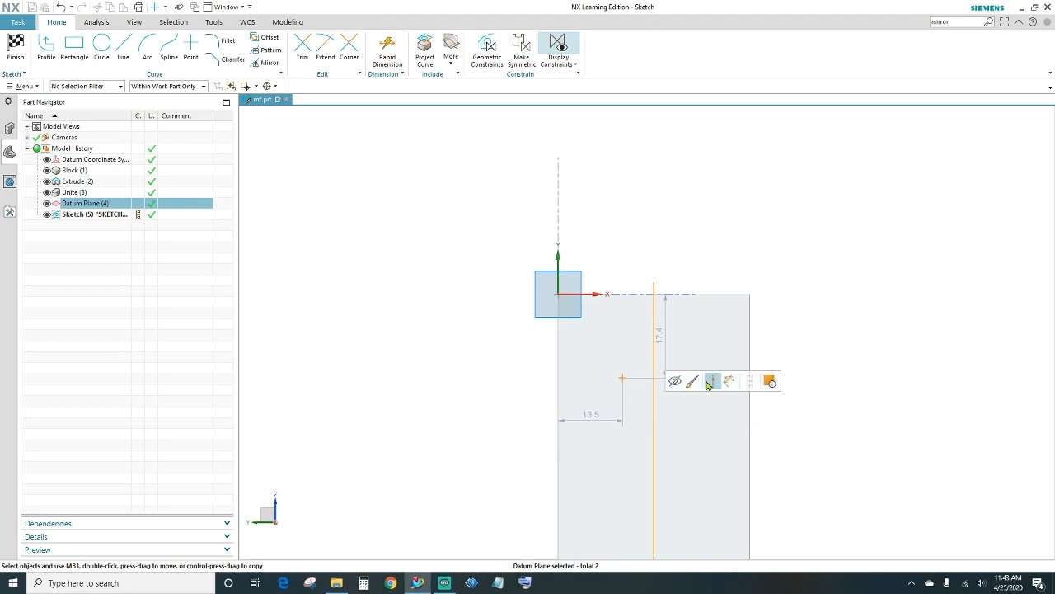
click(712, 382)
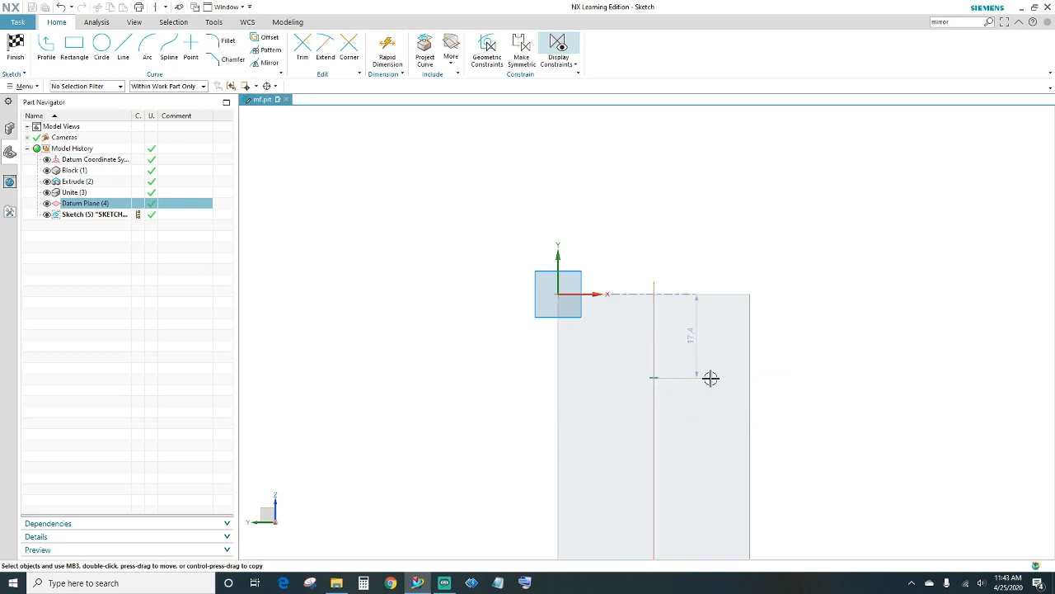
Dimension the hole's sketch point vertically from the upright's top edge and set the distance to 10 mm.
click(387, 51)
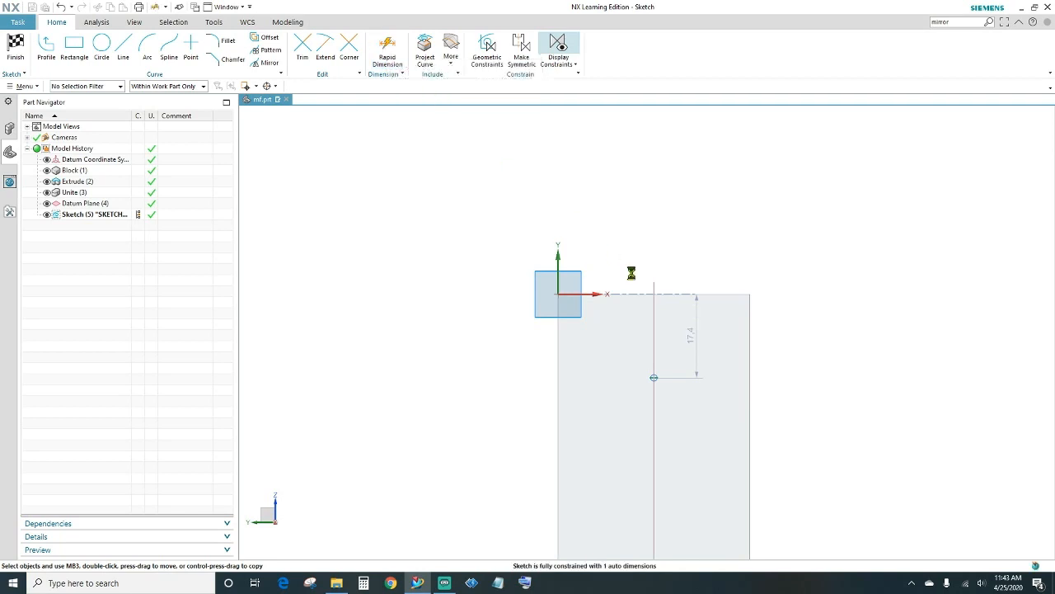
click(712, 295)
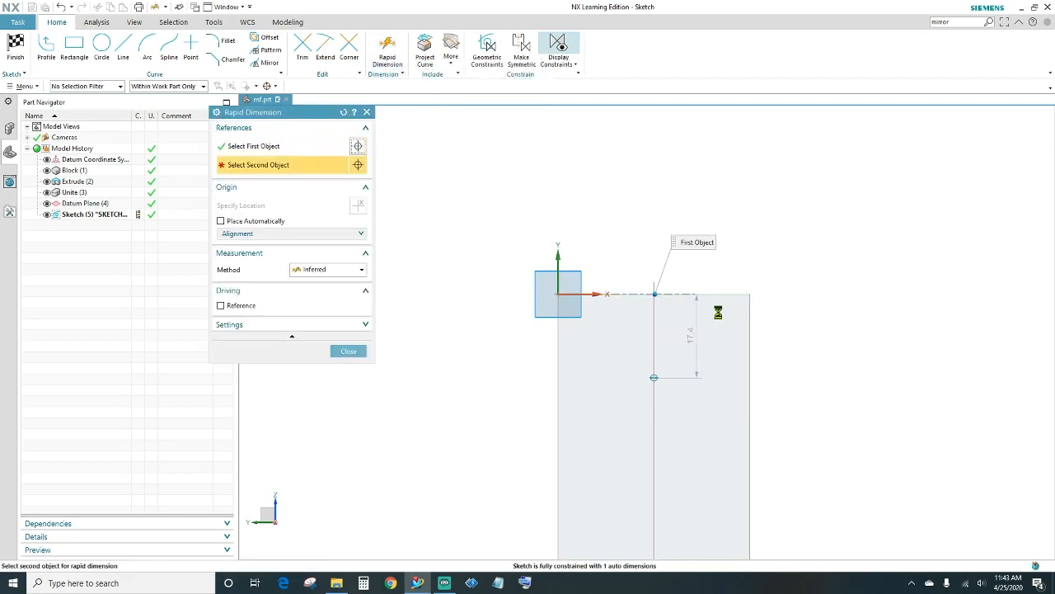
click(655, 379)
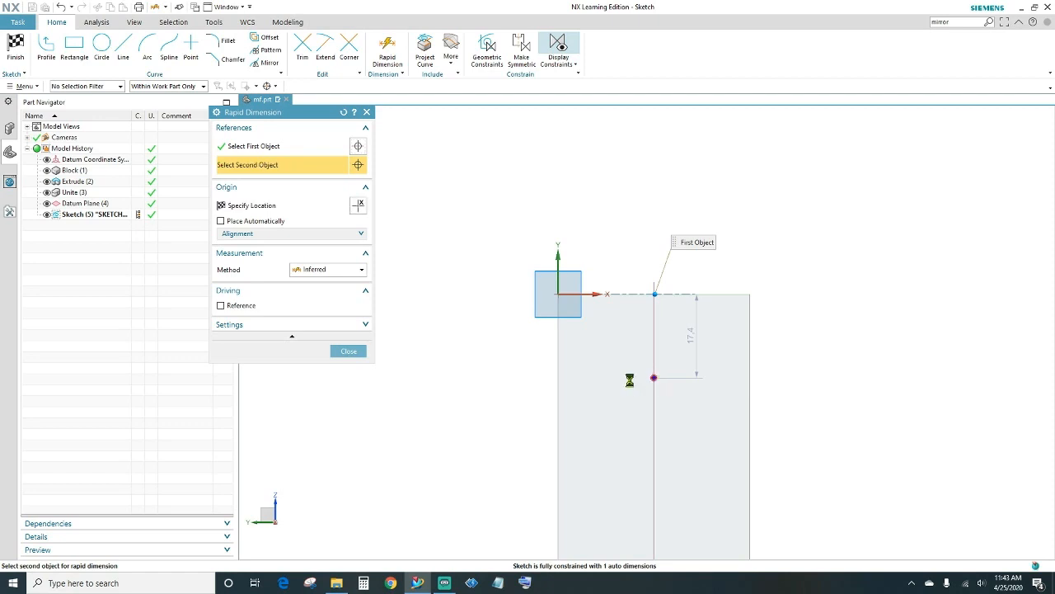
click(443, 351)
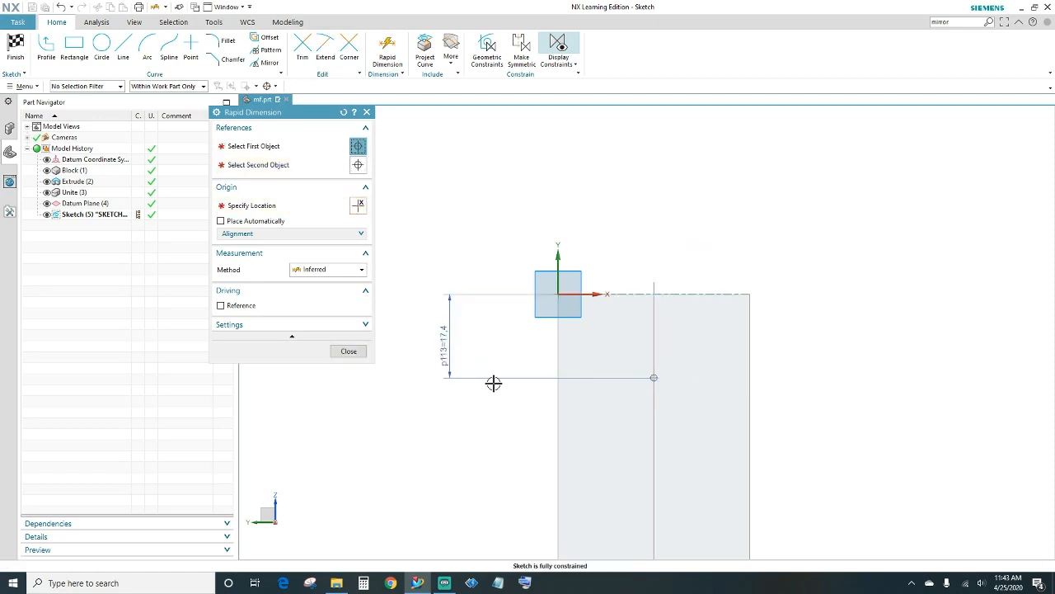
text(10)
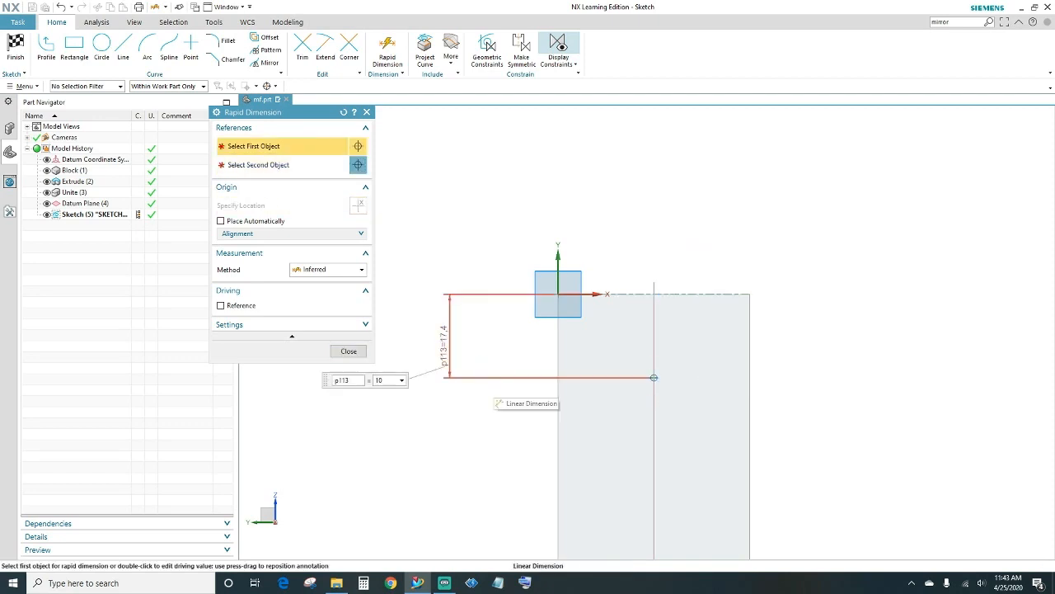
key(Return)
click(349, 351)
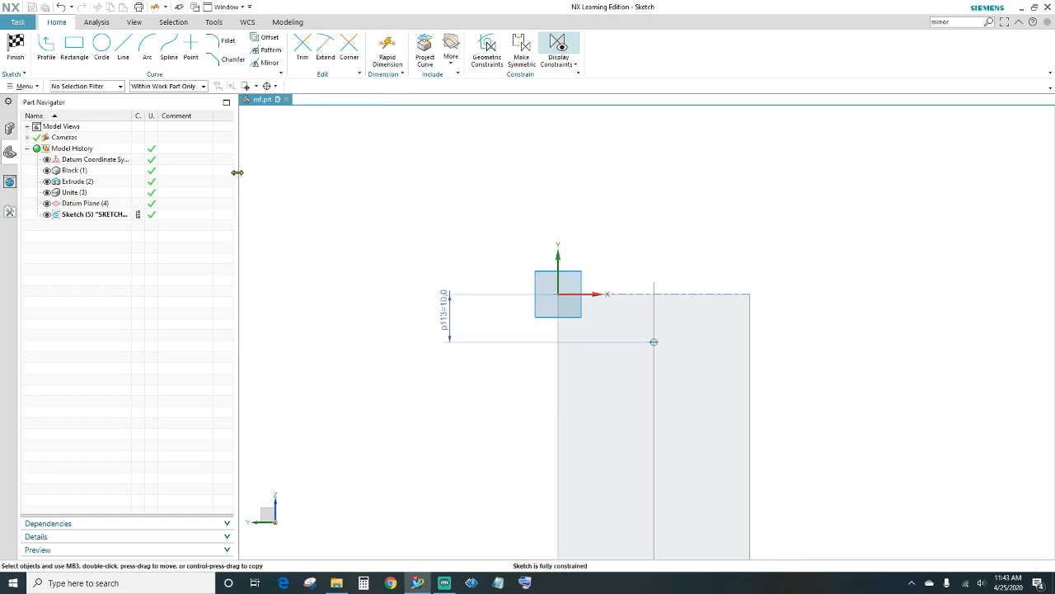
Finish the point sketch and create the simple 8 mm hole through the body, subtracted from the bracket.
click(11, 50)
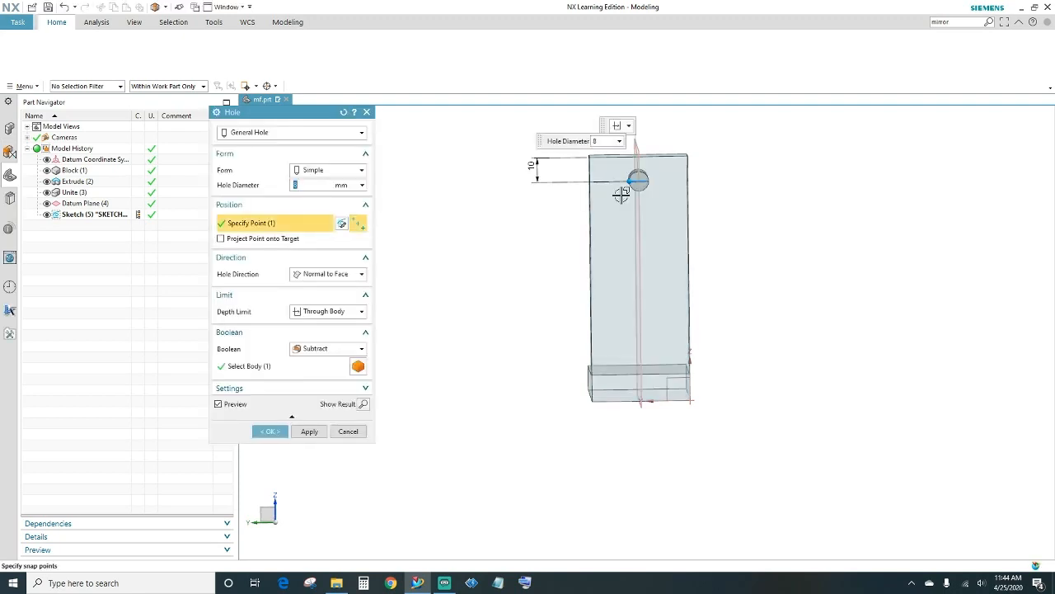
mouse_move(756, 215)
middle_down()
mouse_move(672, 236)
mouse_move(742, 211)
middle_up()
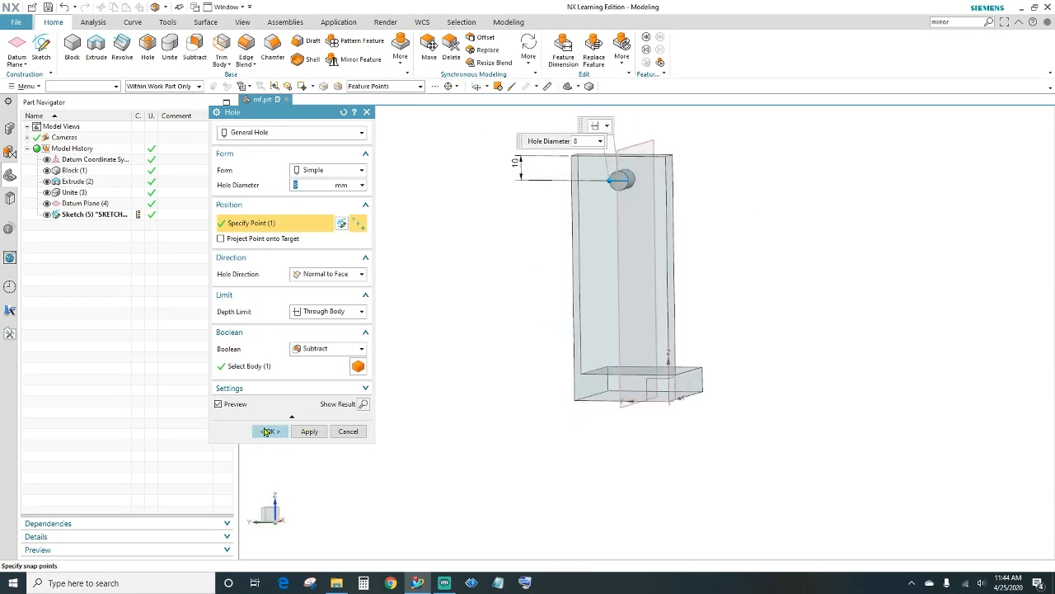
click(268, 431)
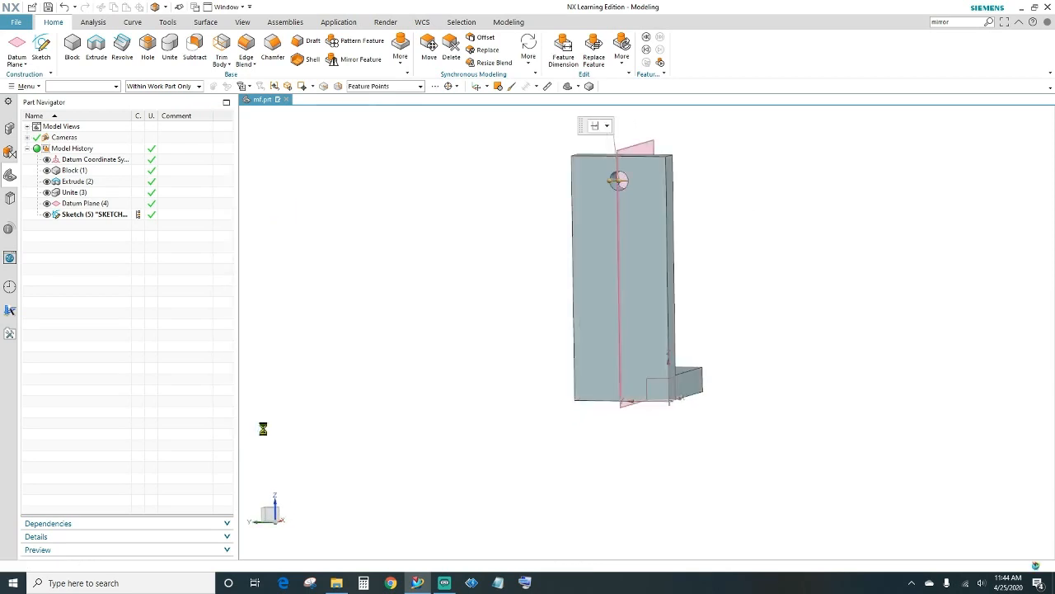
Pattern the hole linearly down the upright along the Z-axis with a count of 3 and a pitch of 15 mm.
scroll(712, 236, up, 2)
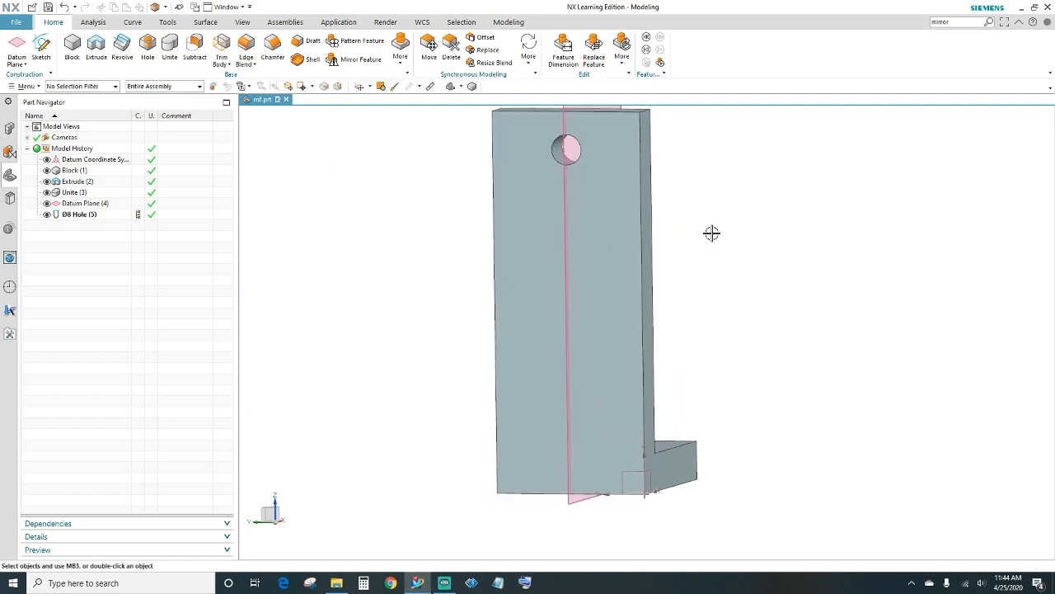
shift+middle_drag(709, 232, 705, 286)
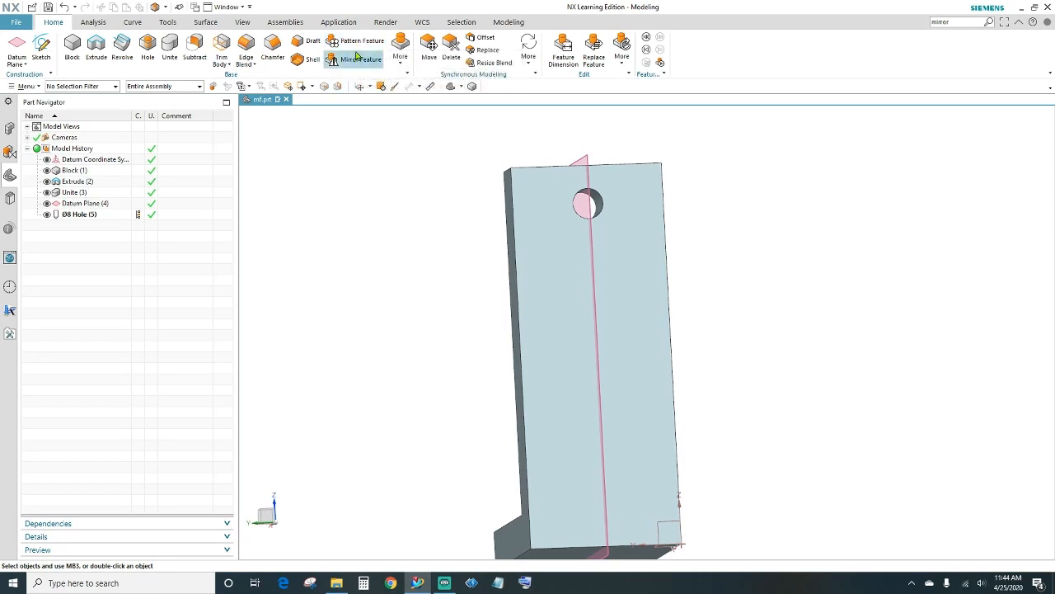
click(358, 42)
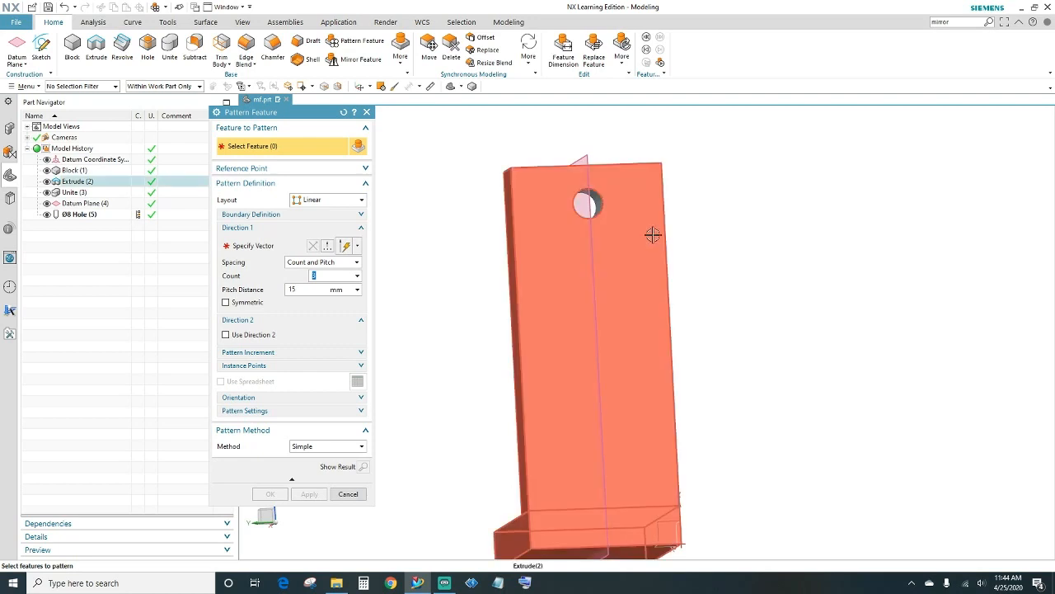
middle_drag(701, 226, 715, 240)
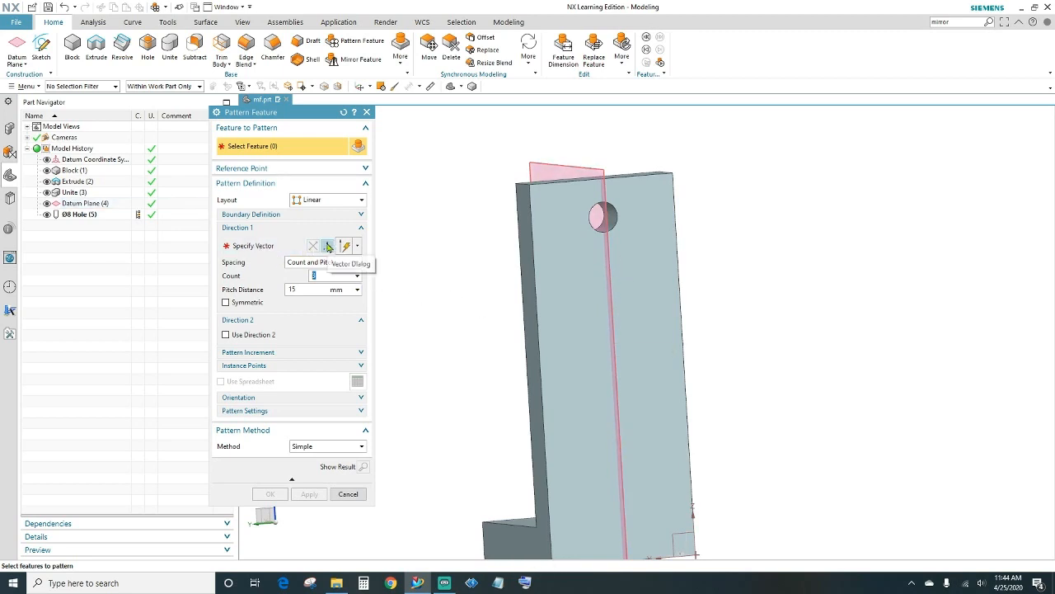
click(328, 247)
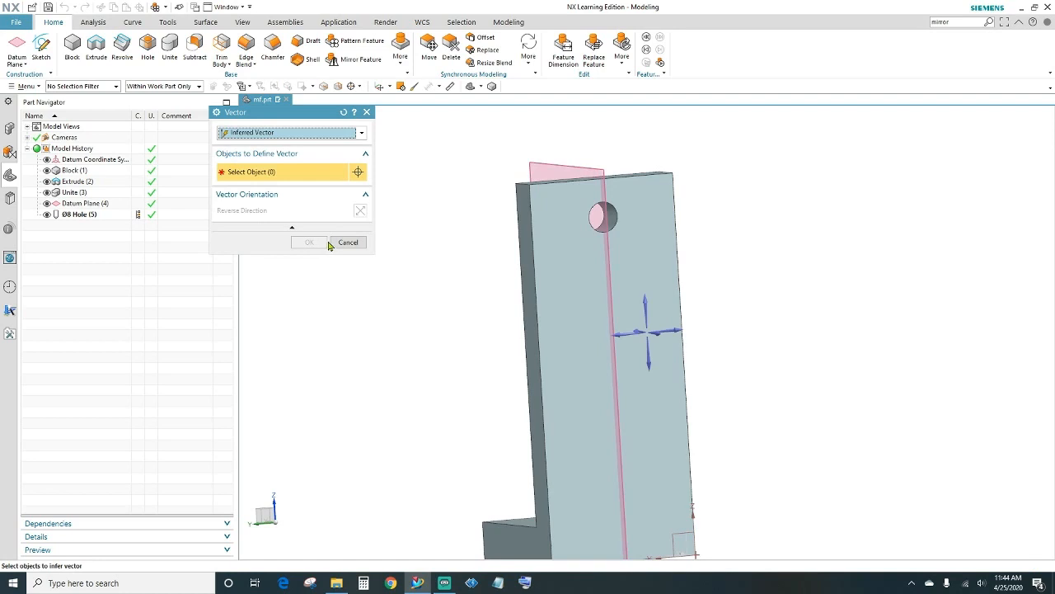
click(650, 362)
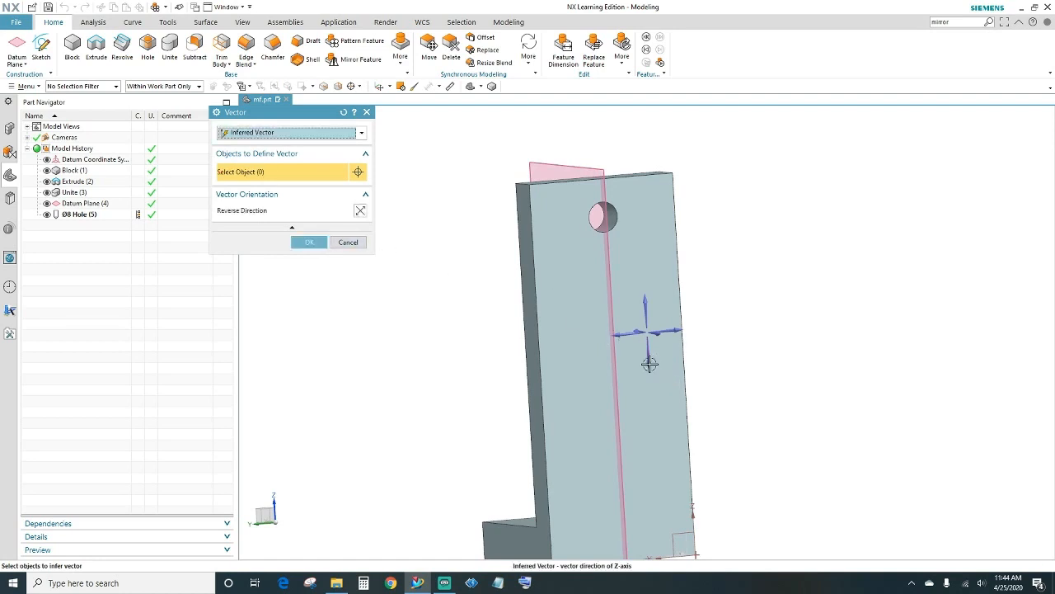
click(310, 242)
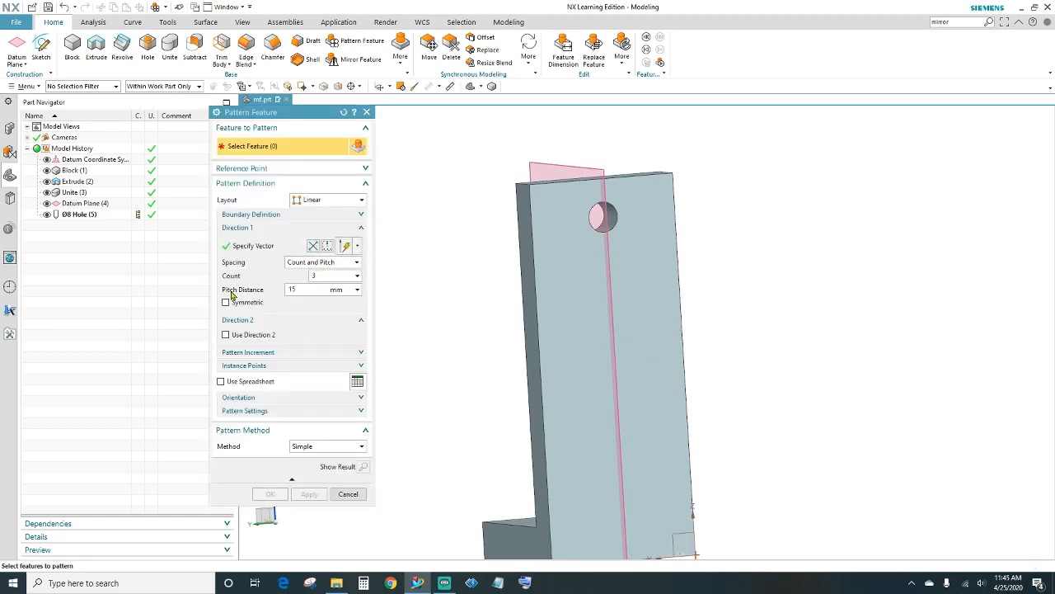
text(15)
click(614, 216)
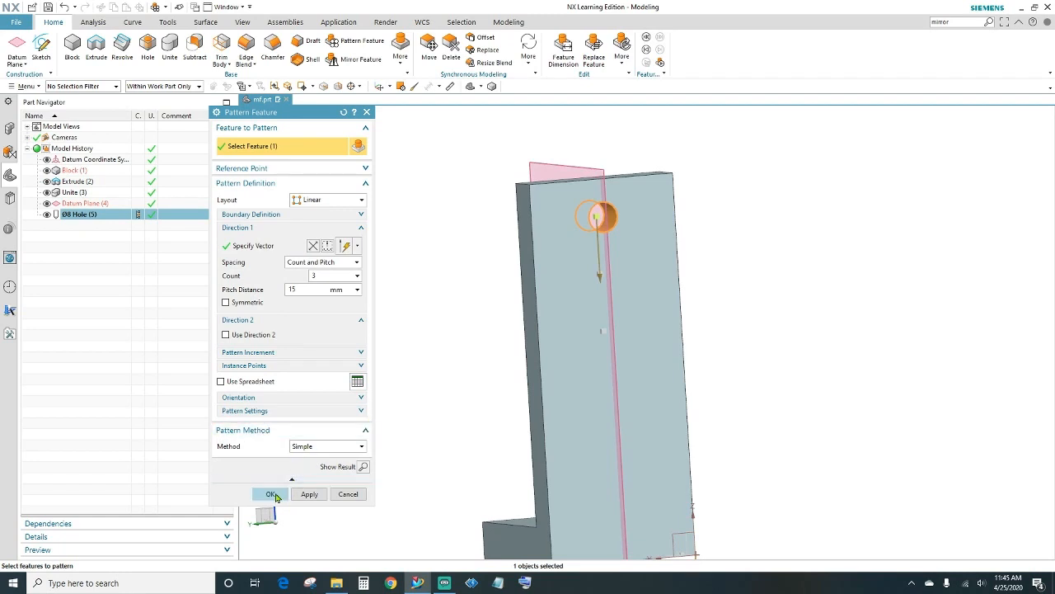
click(272, 494)
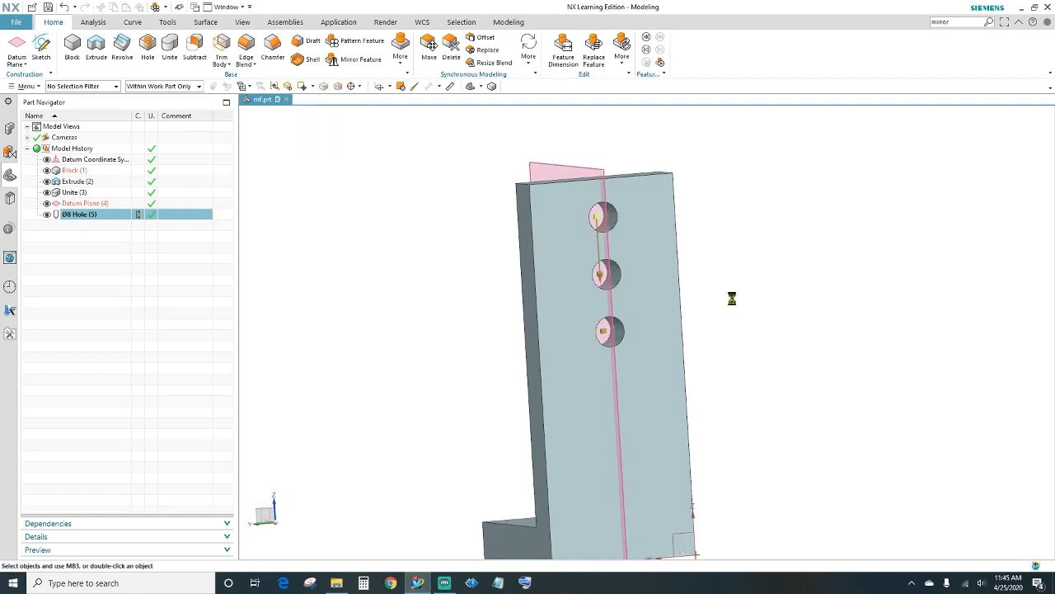
Blend the upright's two top corner edges and the inner edge between upright and base with a 10 mm radius.
mouse_move(734, 298)
middle_down()
mouse_move(725, 280)
mouse_move(714, 295)
middle_up()
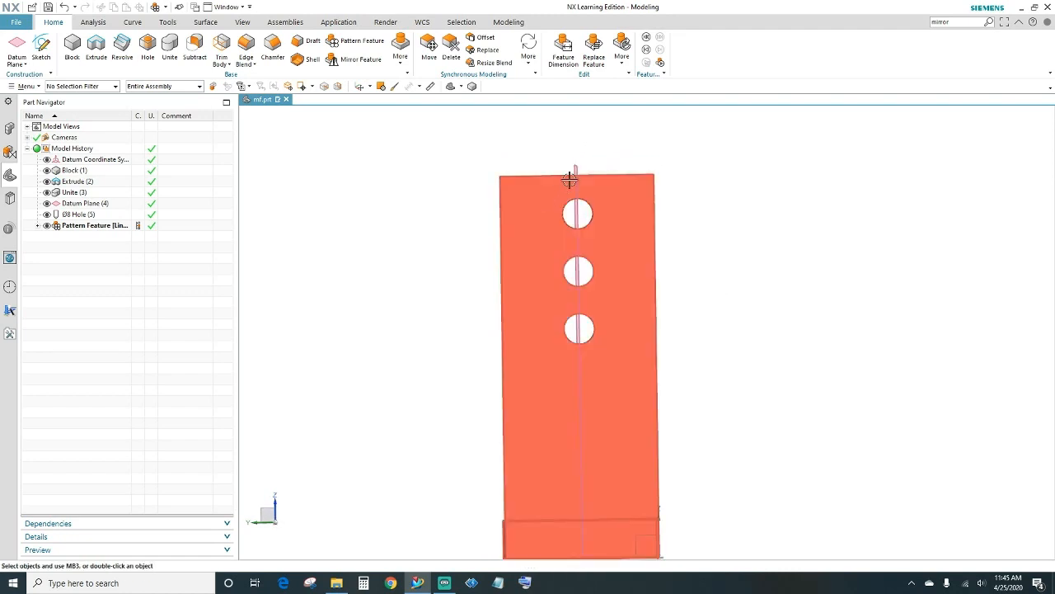
middle_drag(735, 332, 721, 316)
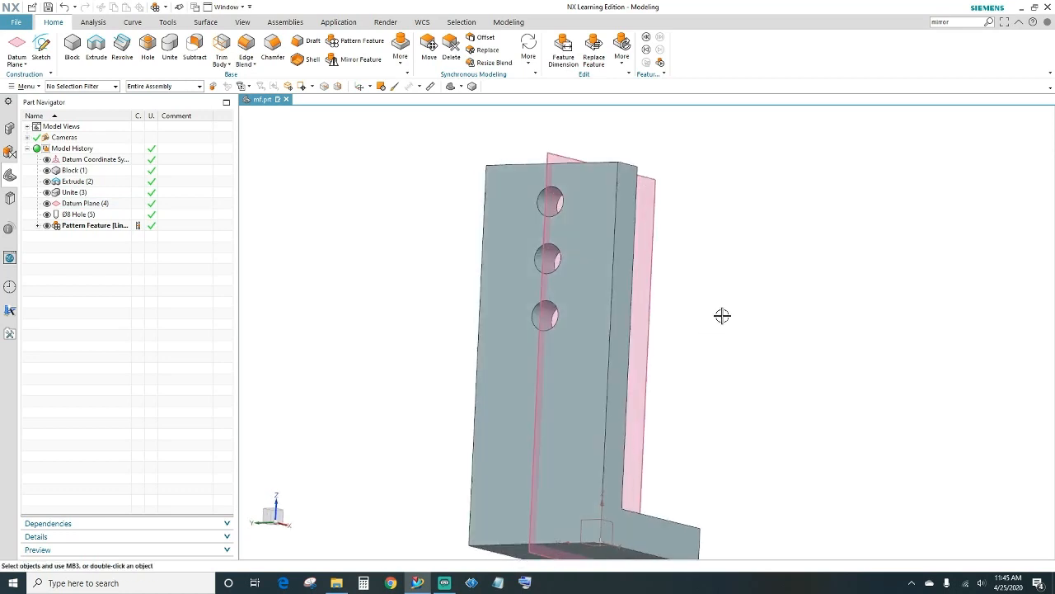
scroll(728, 316, down, 3)
middle_drag(742, 266, 727, 296)
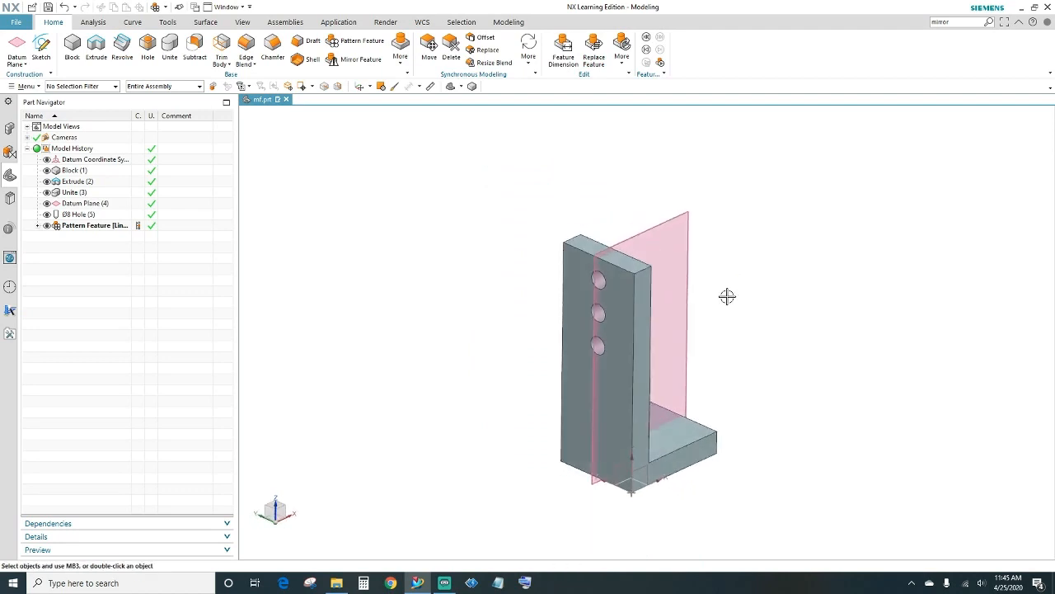
click(250, 46)
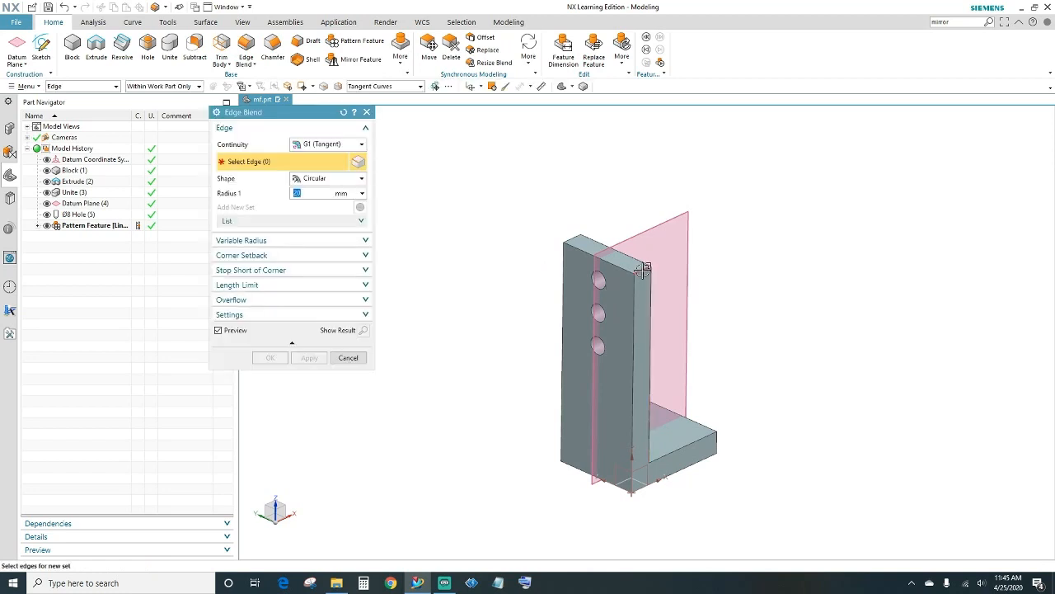
click(644, 269)
middle_drag(506, 288, 659, 321)
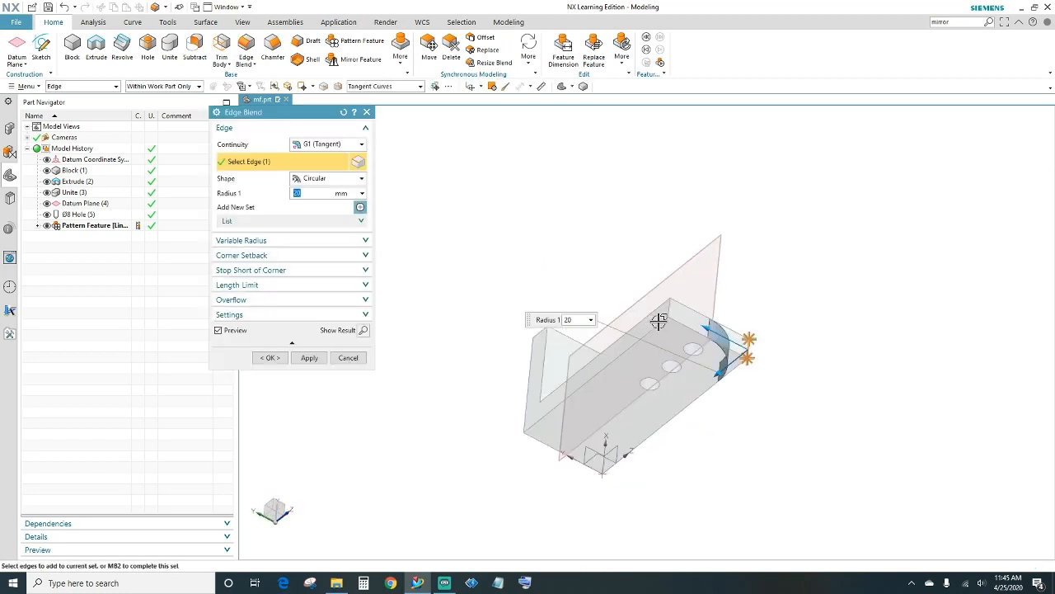
click(668, 306)
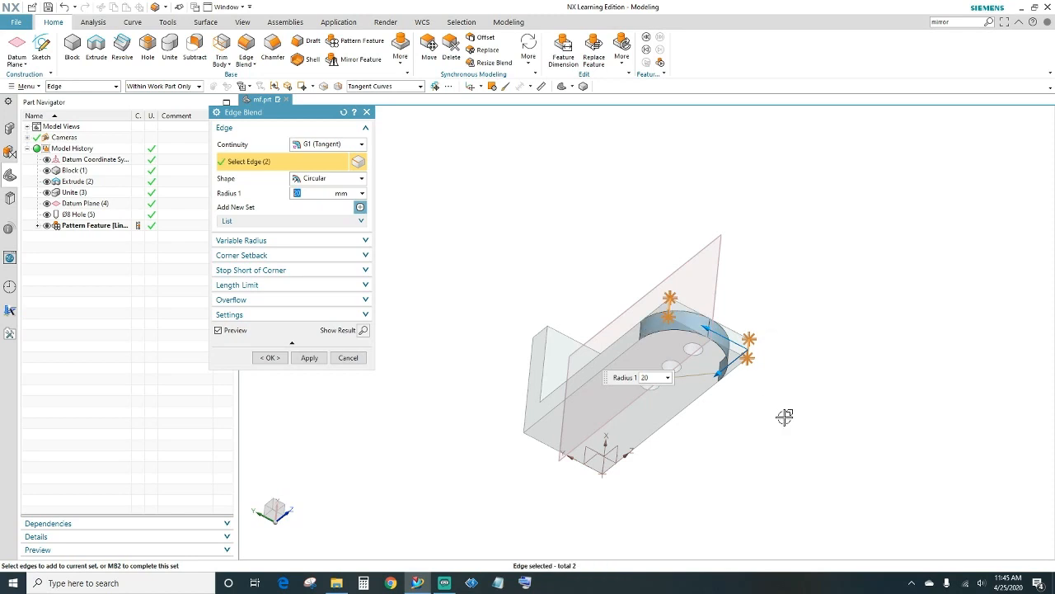
middle_drag(784, 417, 690, 415)
click(669, 418)
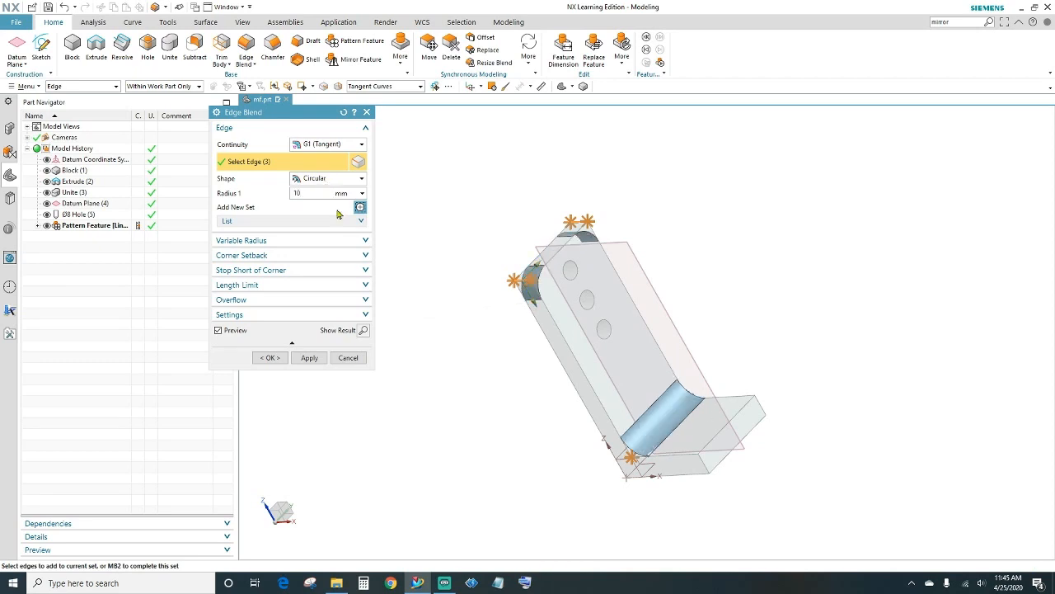
click(271, 358)
Blend the bracket's outer bottom edge, where the upright's back meets the underside, with a 20 mm radius.
scroll(733, 286, down, 1)
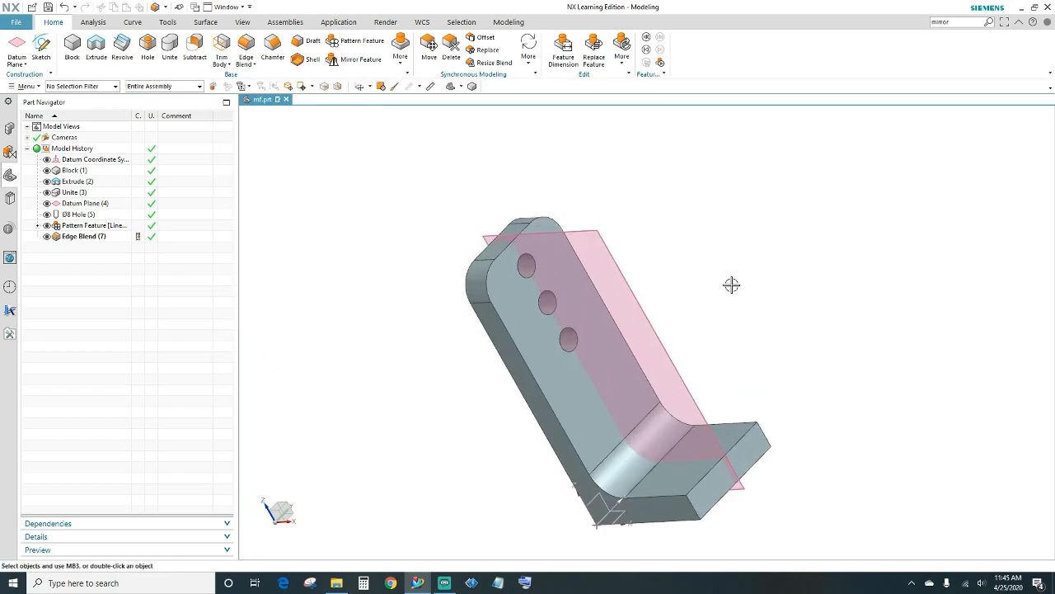
middle_drag(713, 259, 758, 218)
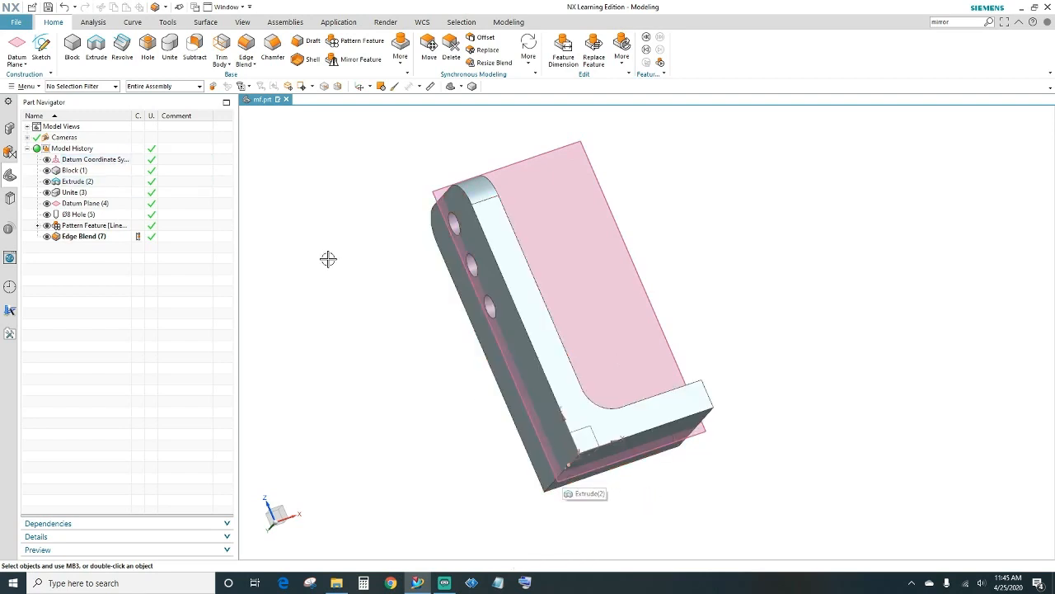
click(246, 45)
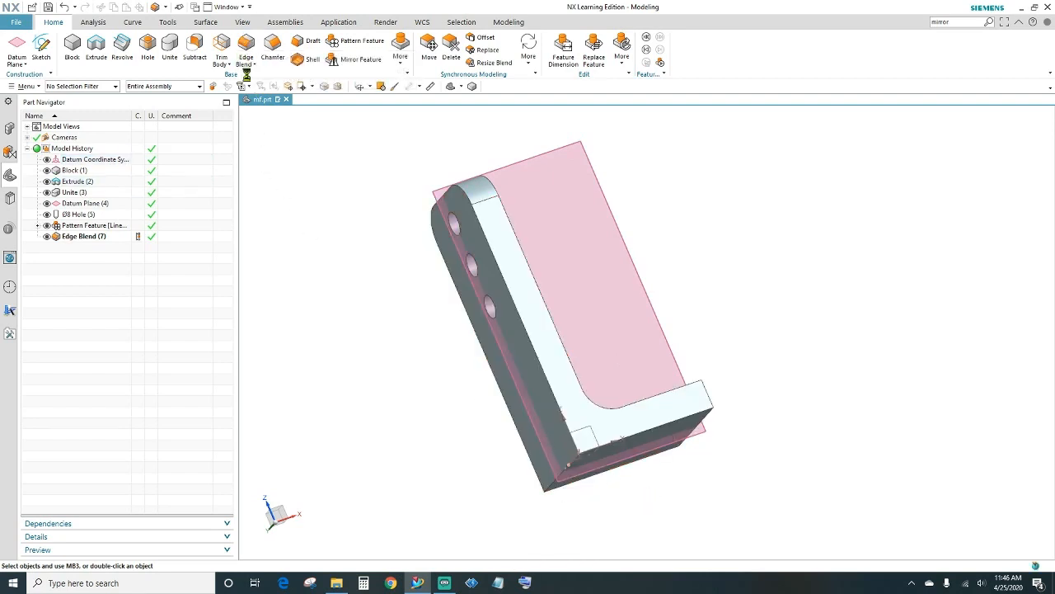
middle_drag(536, 488, 592, 471)
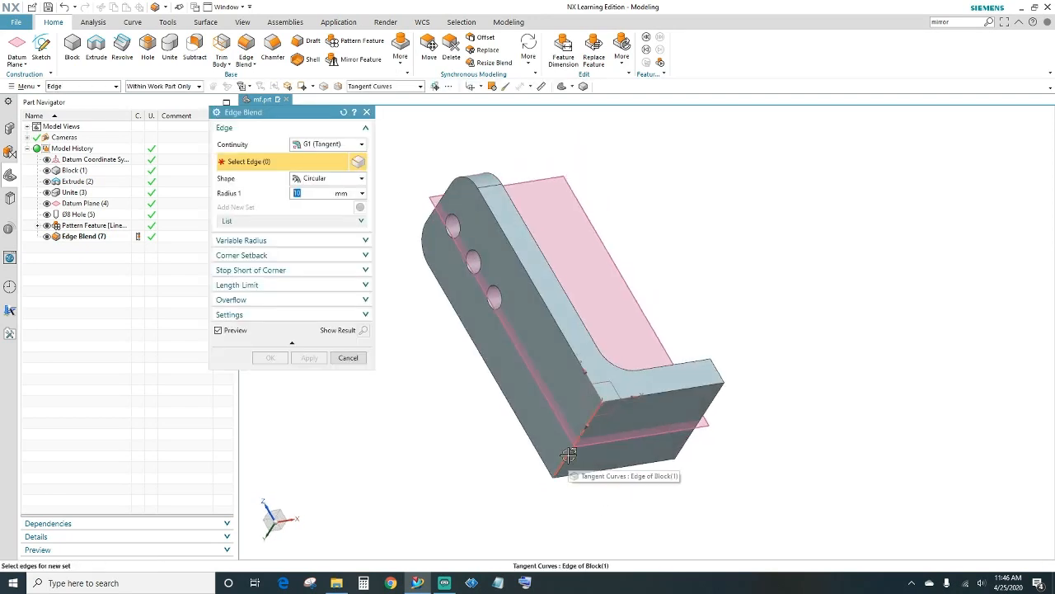
click(569, 454)
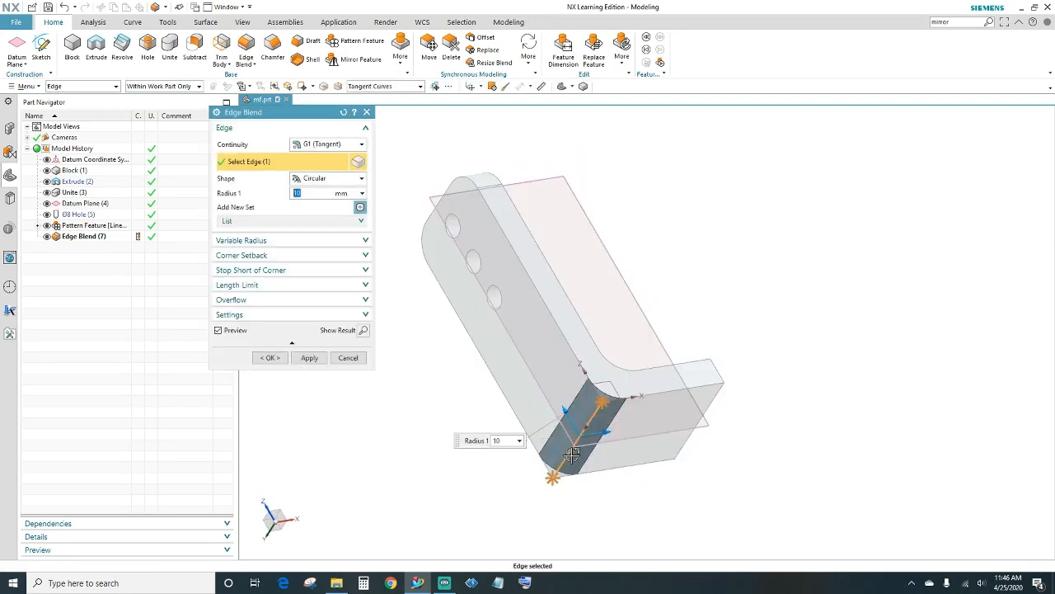
middle_drag(774, 444, 746, 482)
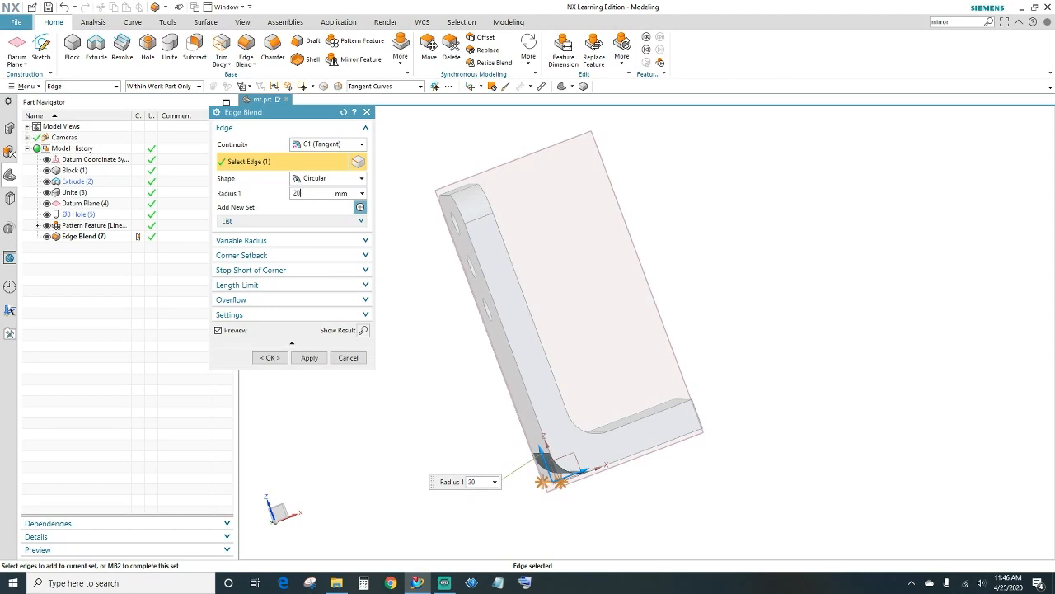
click(269, 358)
Search the commands for "mirror" and start Mirror Feature, closing the search results.
middle_drag(603, 516, 568, 490)
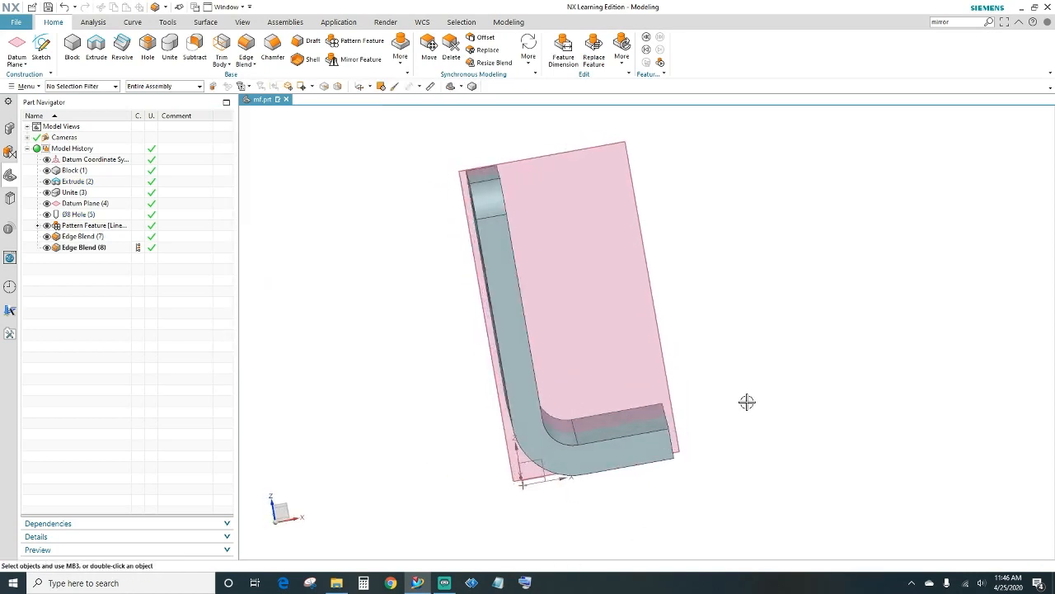
middle_drag(777, 380, 701, 400)
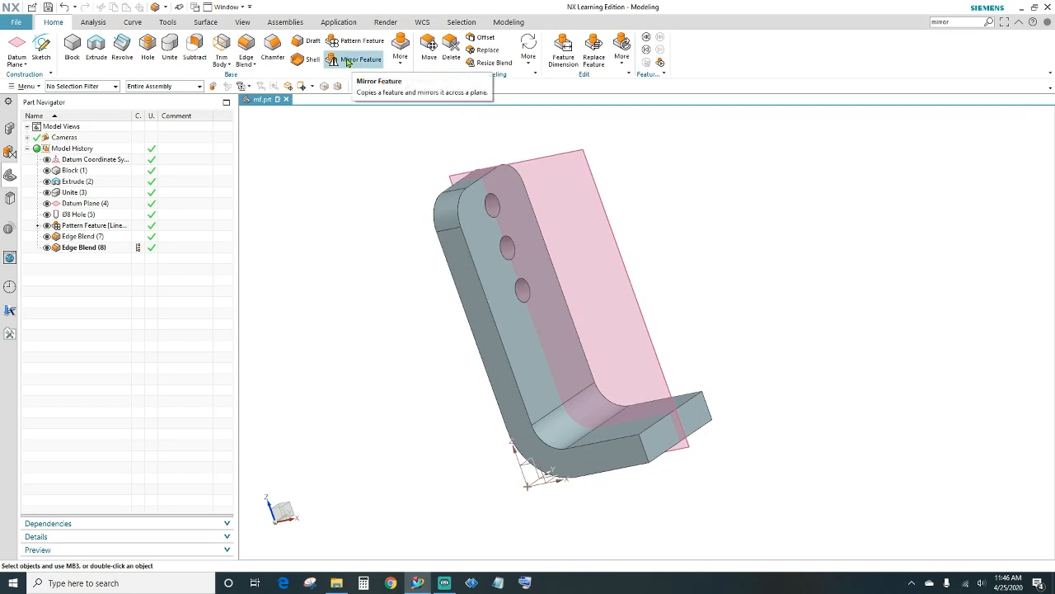
double_click(965, 22)
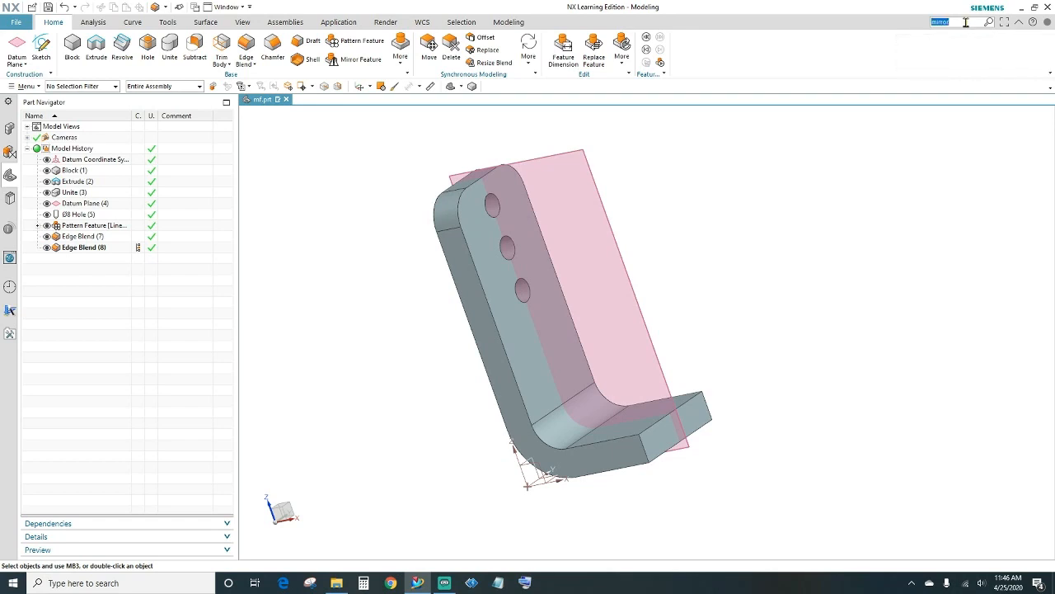
key(Return)
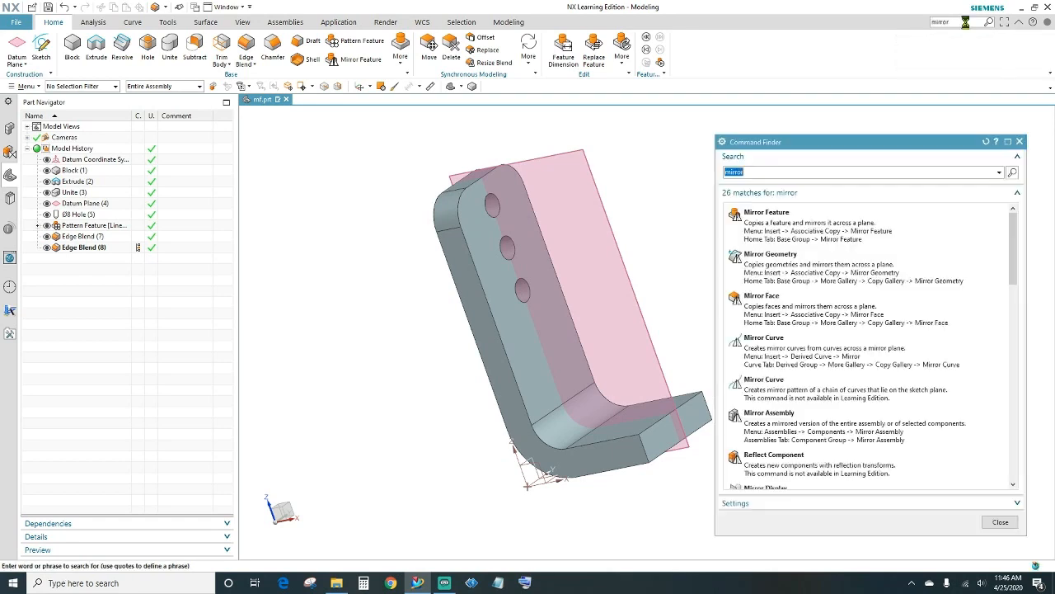
mouse_move(817, 212)
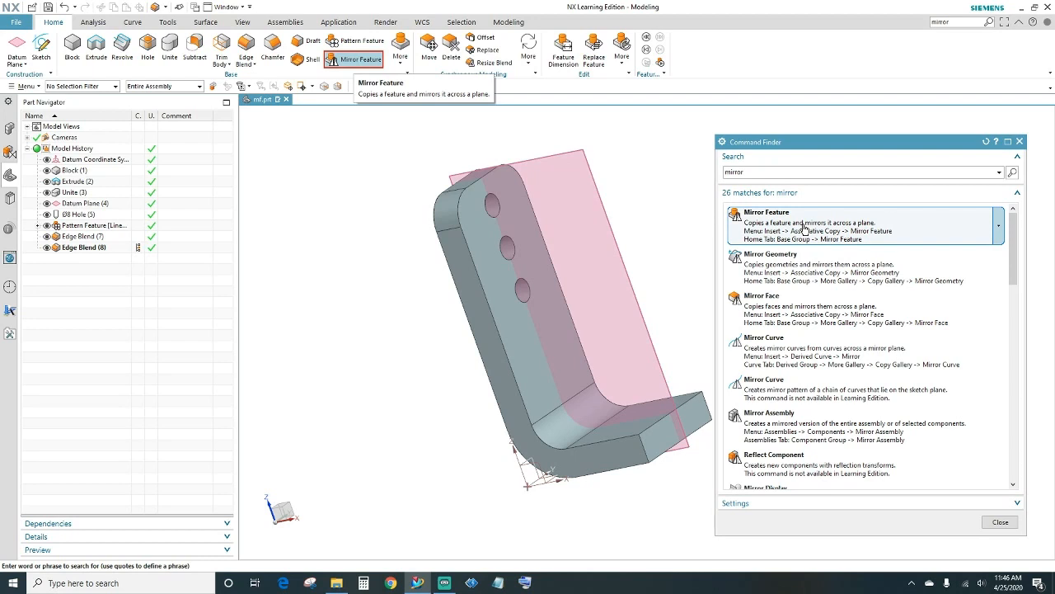
click(358, 62)
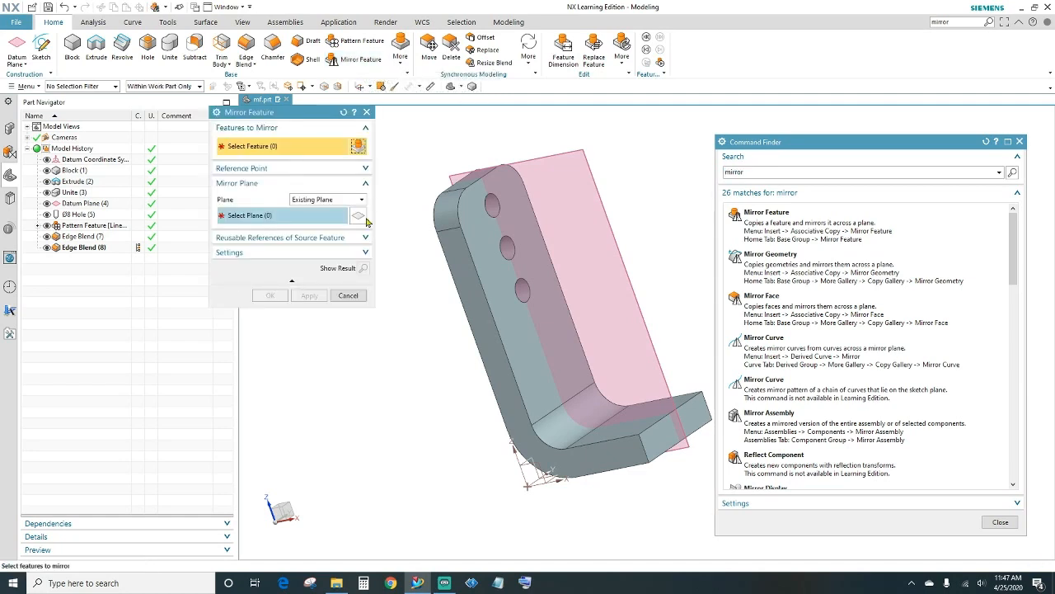
click(1020, 141)
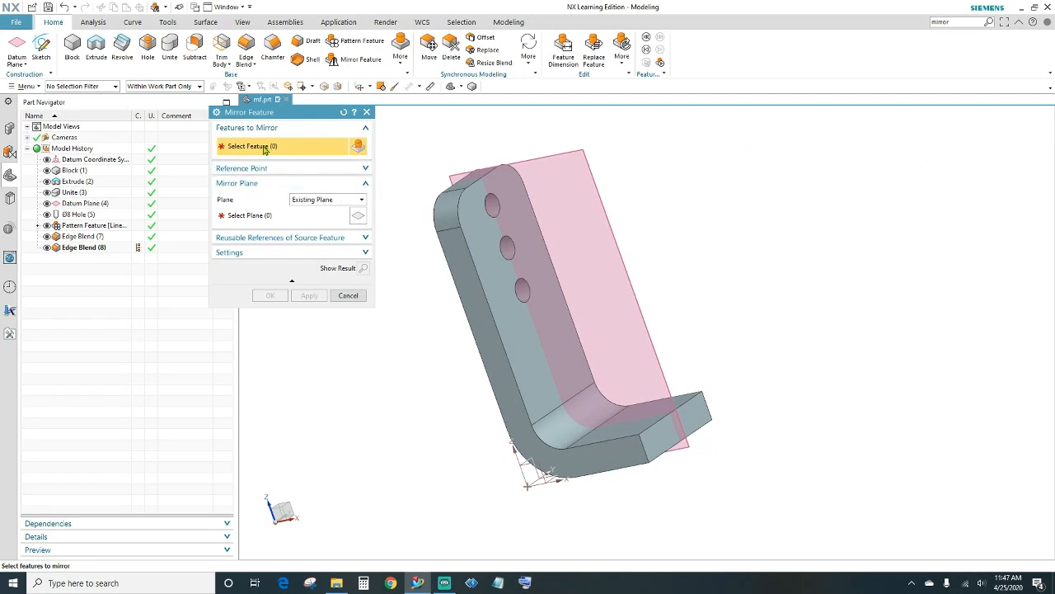
Pick the block, unite, 8 mm hole, hole pattern and 10 mm edge blend as features to mirror.
click(488, 246)
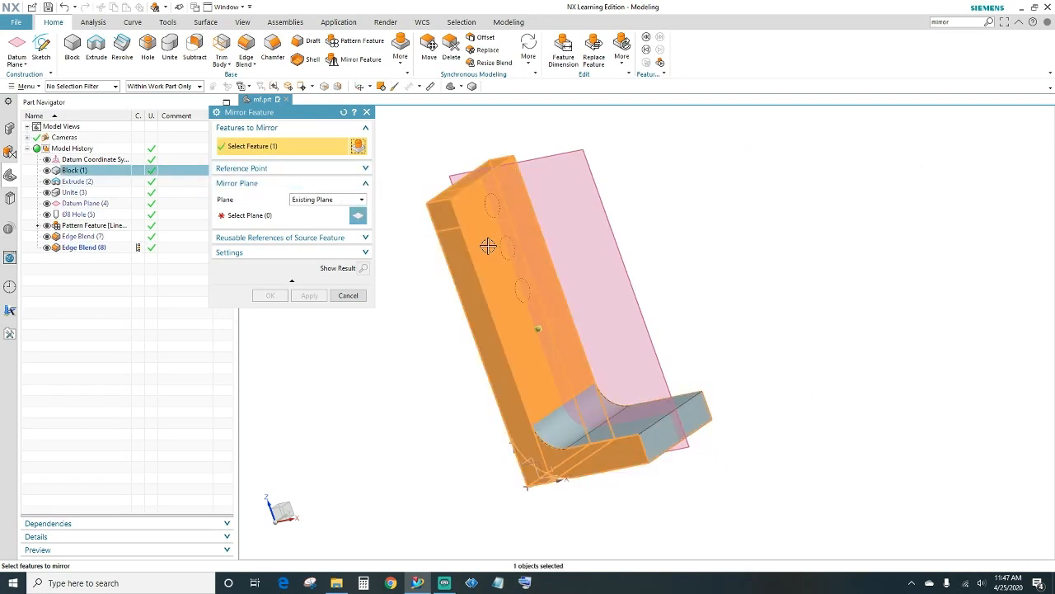
click(641, 424)
click(572, 412)
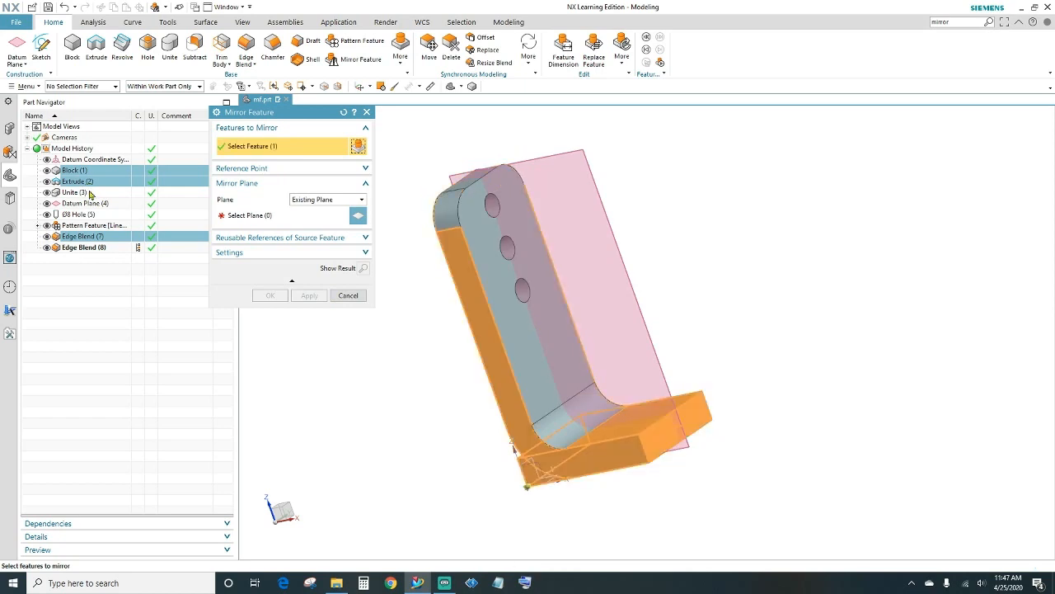
click(90, 193)
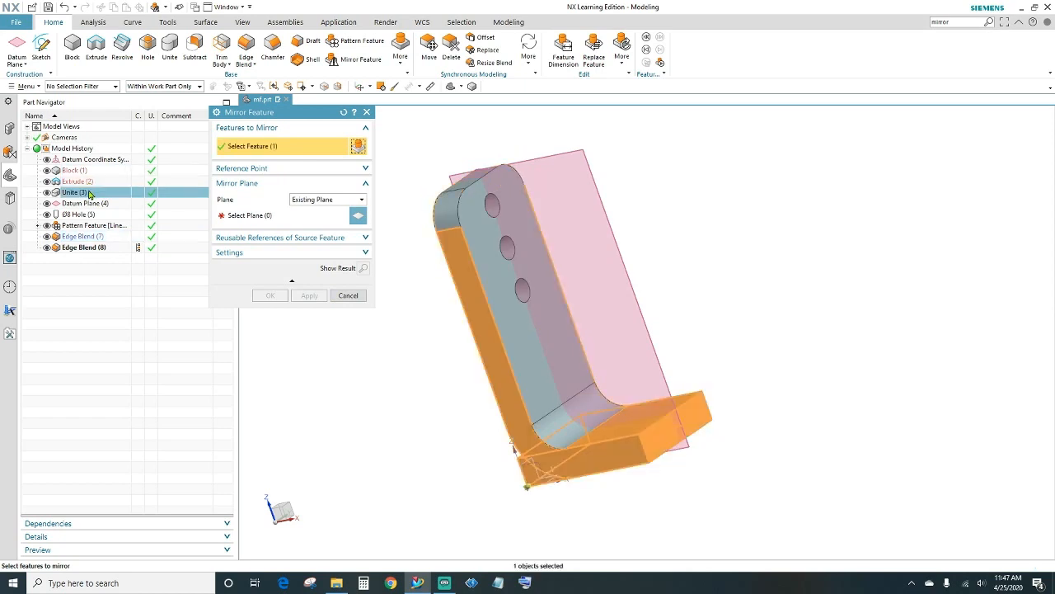
click(485, 244)
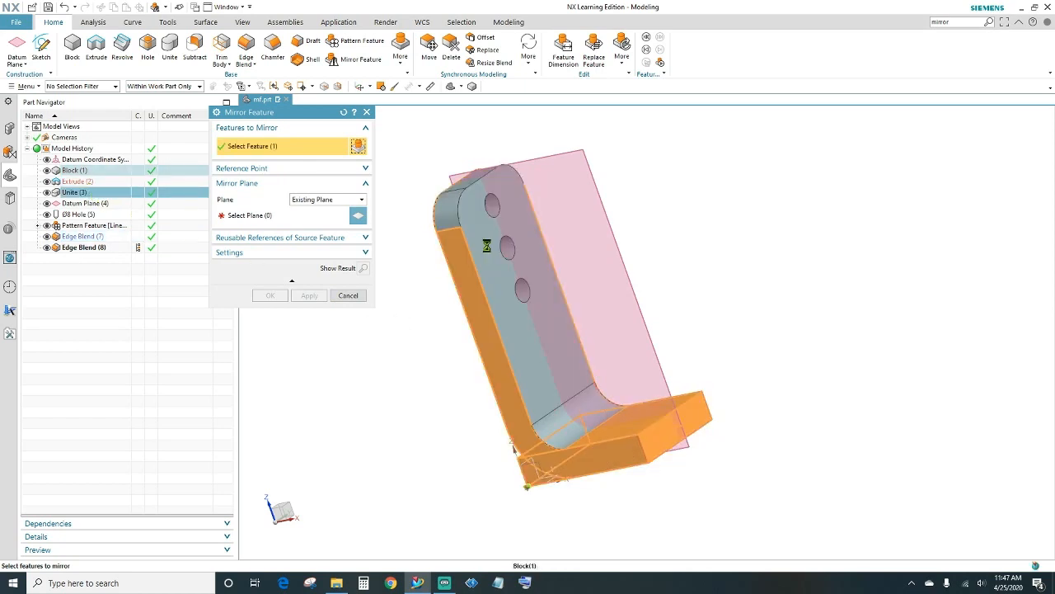
click(577, 420)
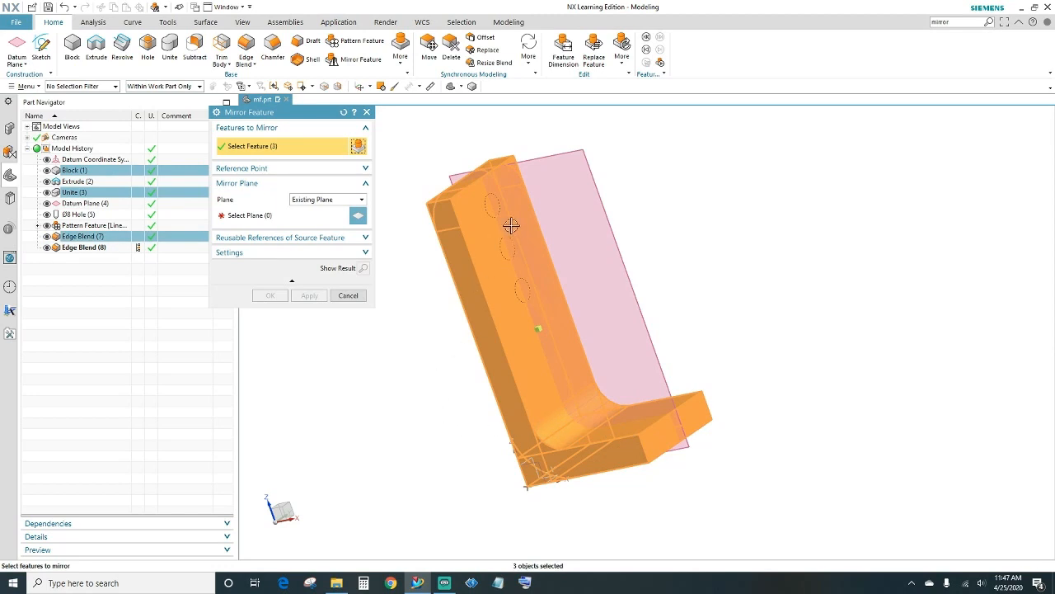
click(498, 203)
click(511, 247)
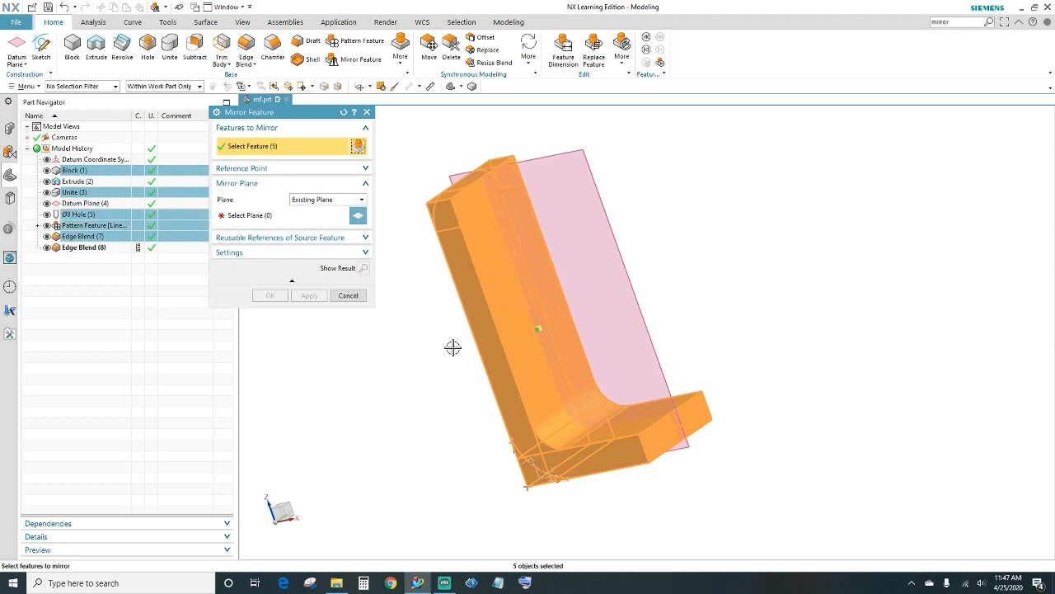
middle_drag(453, 347, 540, 337)
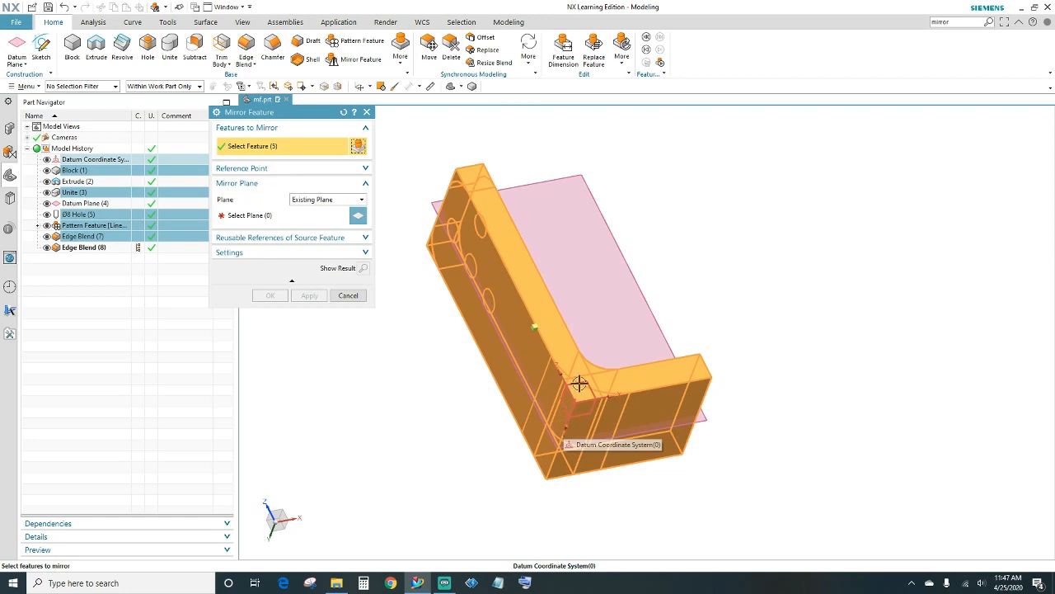
middle_drag(780, 332, 751, 363)
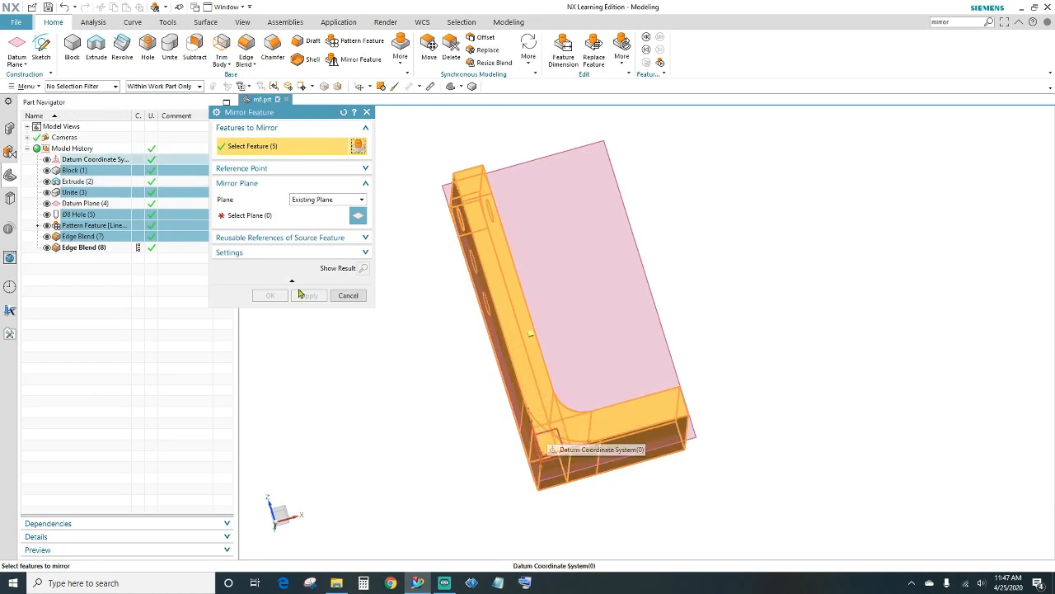
Revise the mirror selection to include the block, extrude, unite, hole, hole pattern and both edge blends, leaving out the datum plane.
click(85, 182)
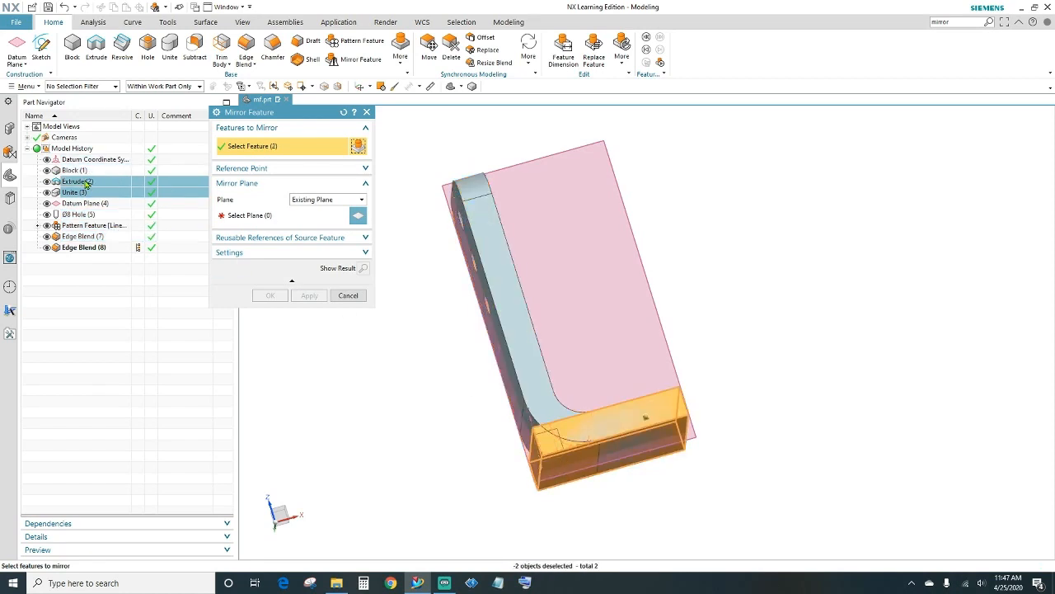
ctrl+click(86, 172)
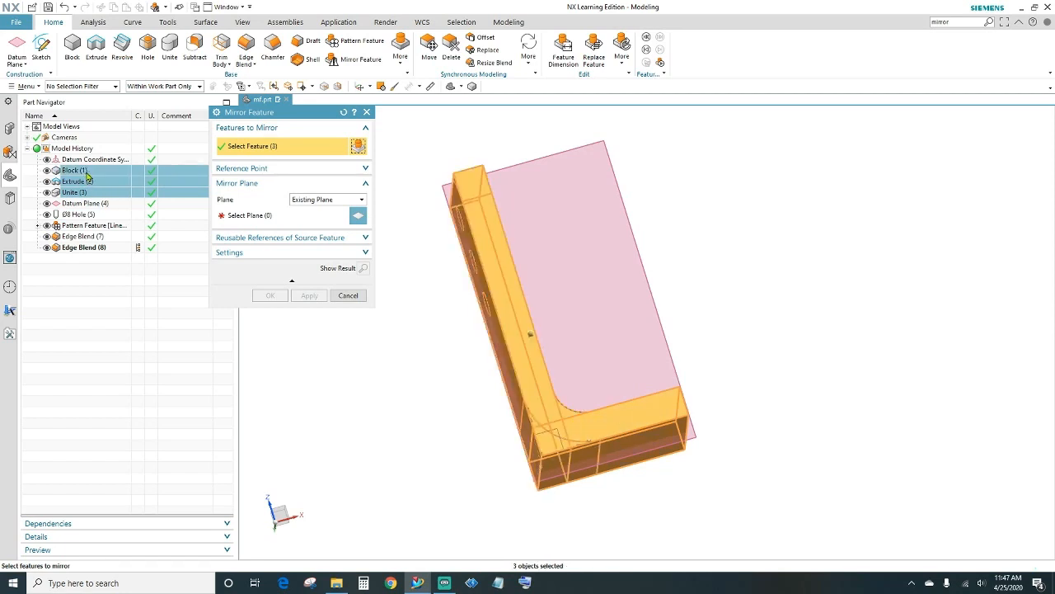
ctrl+click(83, 214)
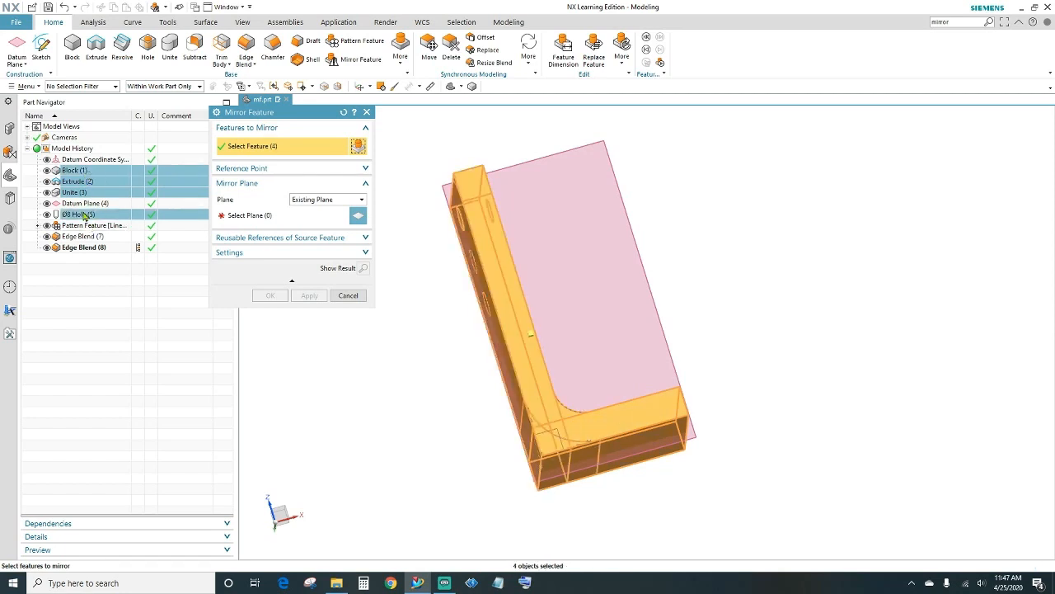
ctrl+click(94, 227)
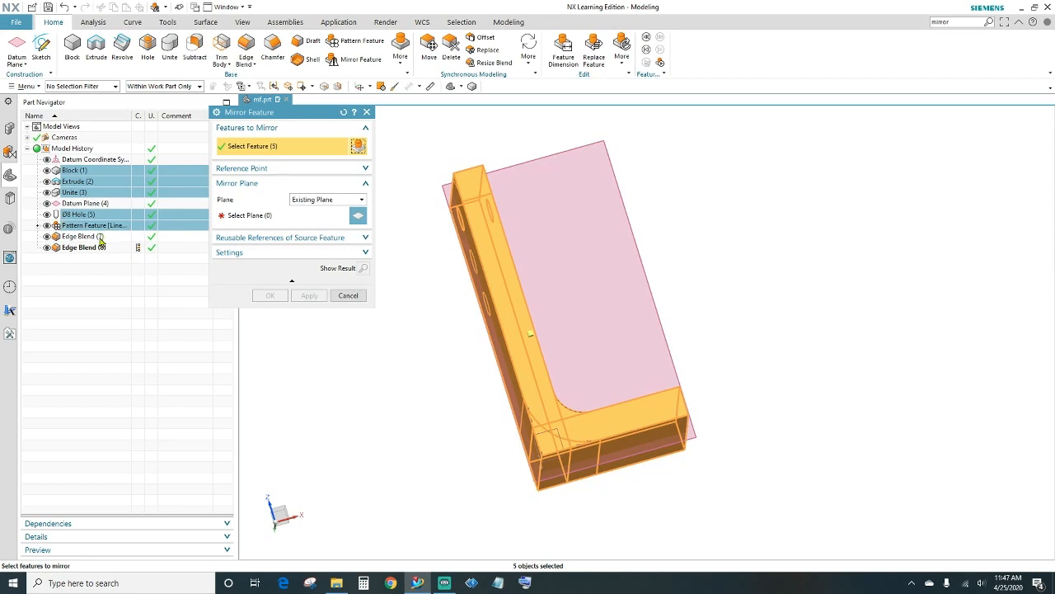
ctrl+click(81, 236)
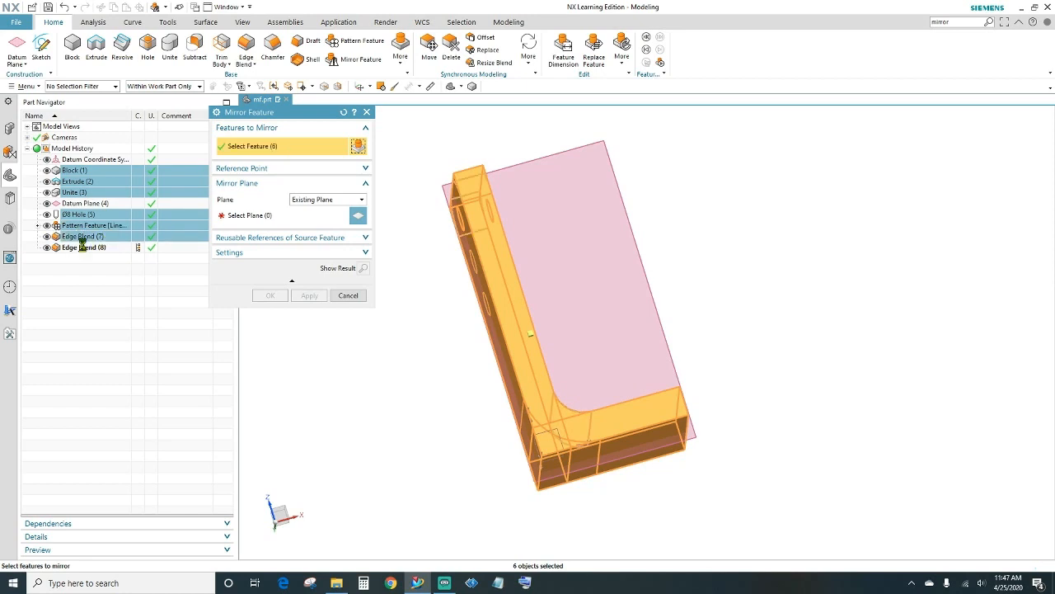
ctrl+click(86, 248)
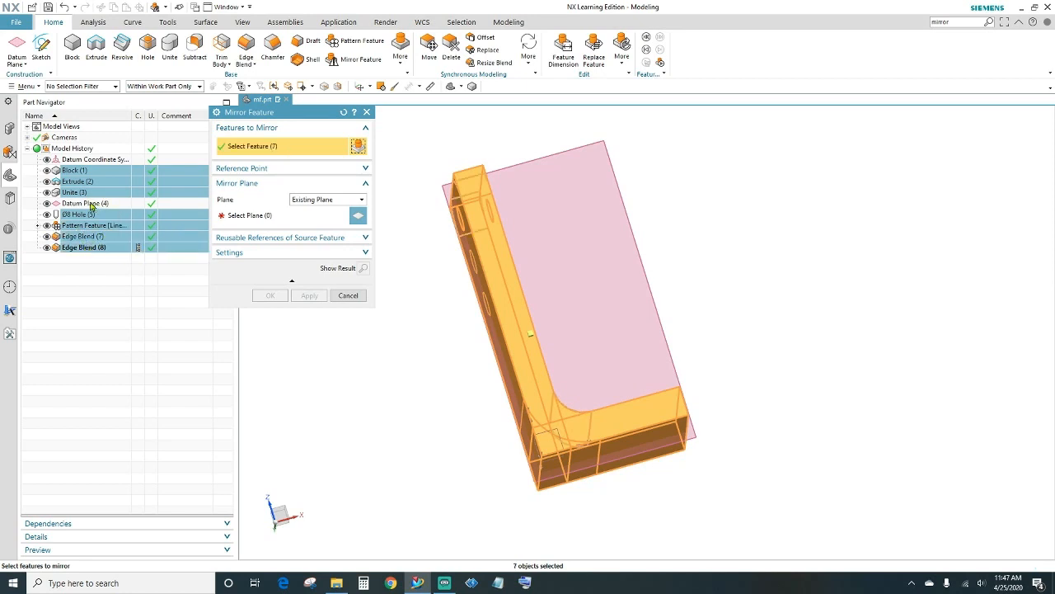
Mirror the selected features about the end face of the bracket's base to form a U-shaped bracket.
middle_drag(729, 240, 521, 184)
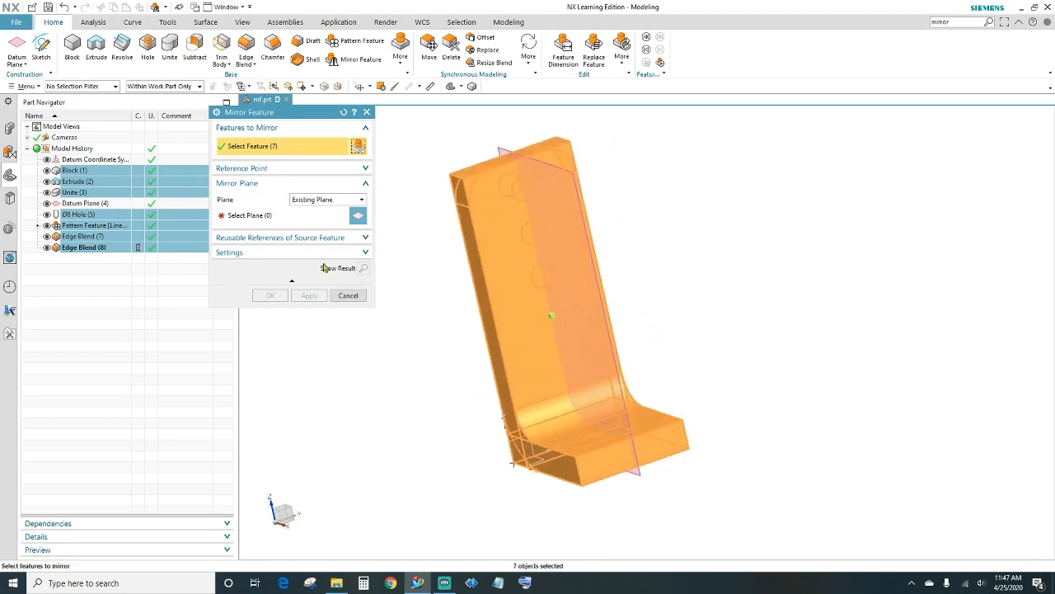
click(246, 216)
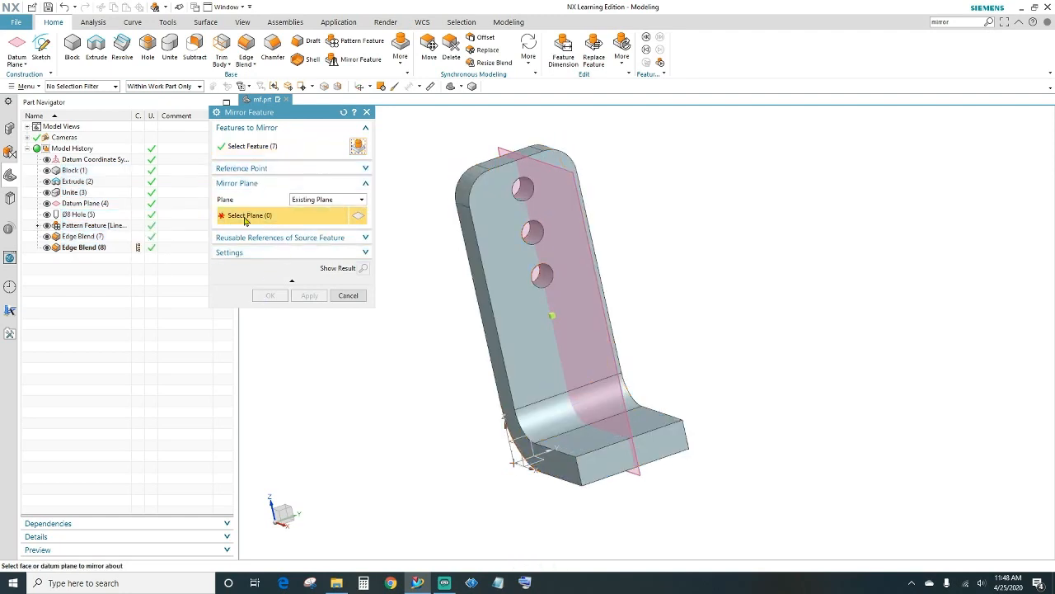
click(662, 441)
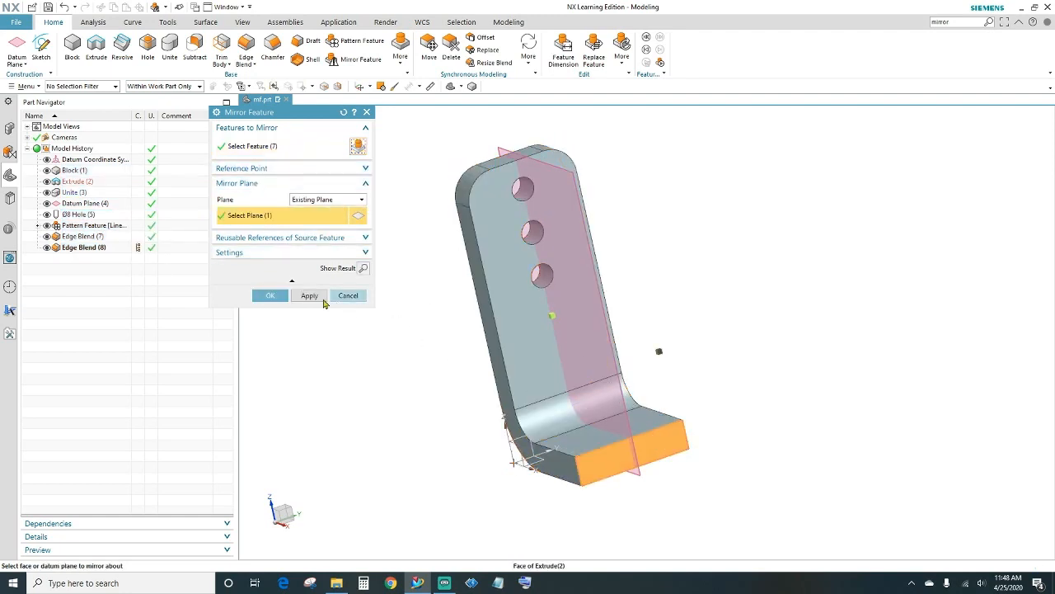
click(271, 296)
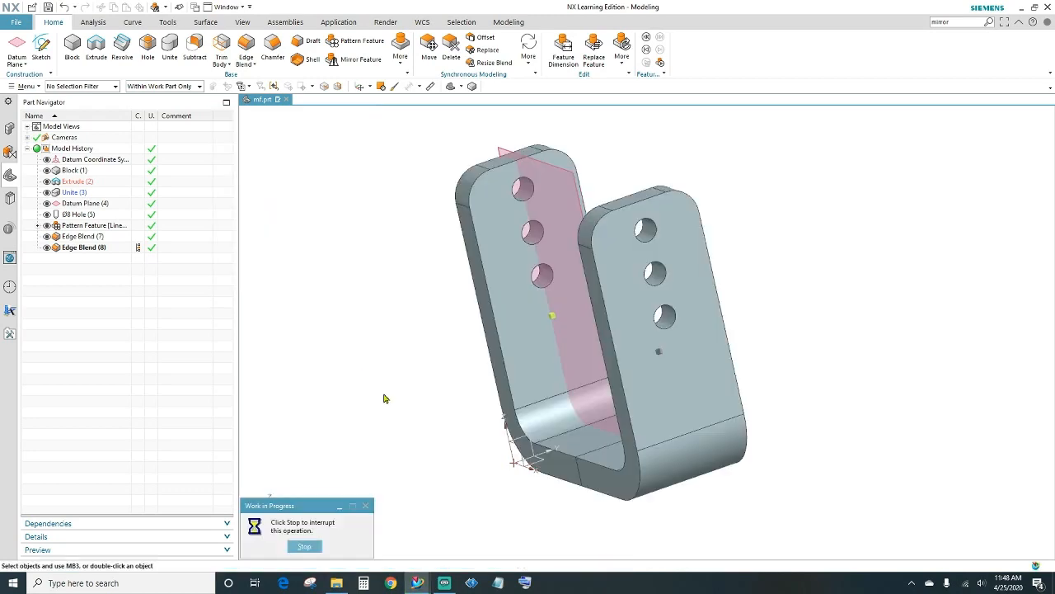
Unite the original bracket body as target with its mirrored half as tool.
middle_drag(383, 396, 475, 351)
scroll(844, 313, up, 1)
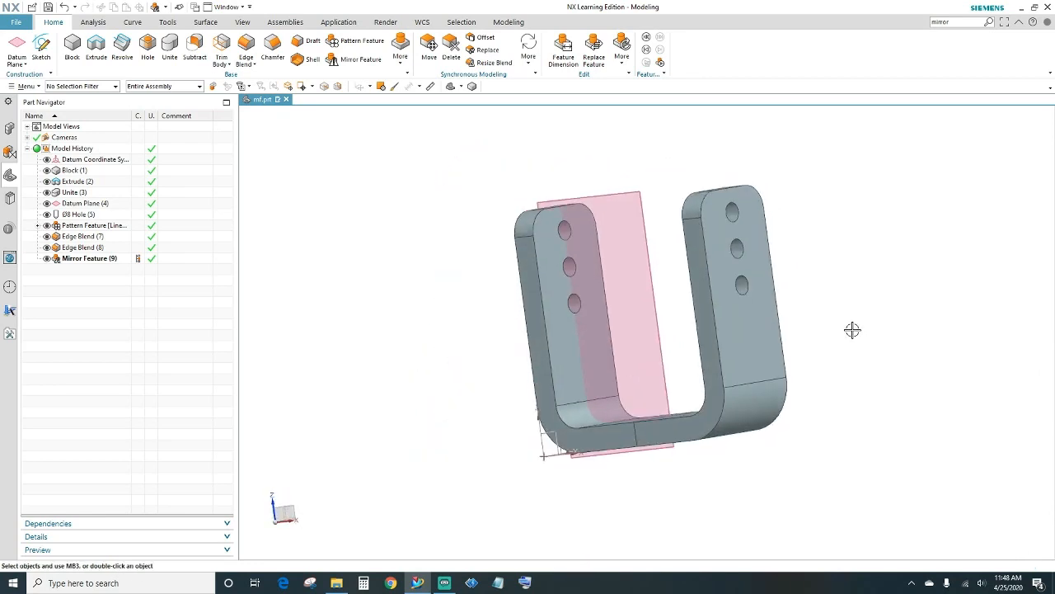
shift+middle_drag(852, 330, 734, 279)
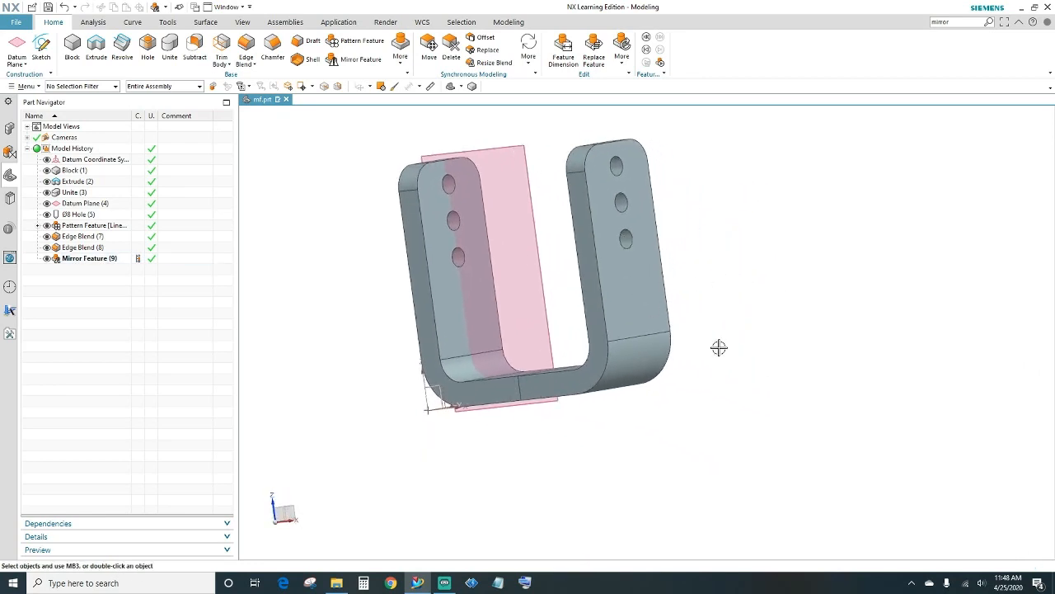
middle_drag(728, 350, 759, 371)
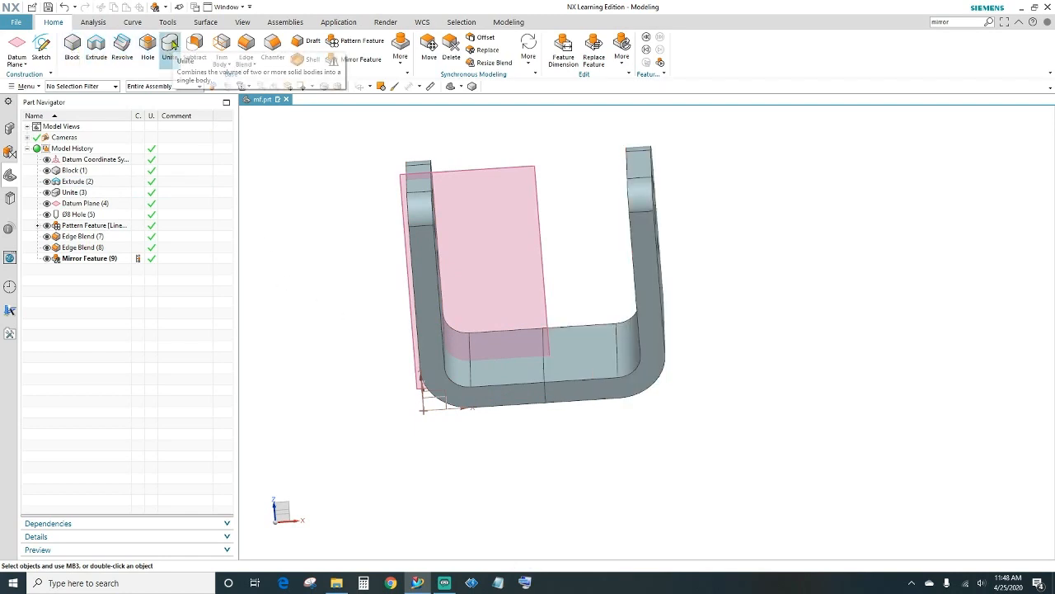
click(170, 44)
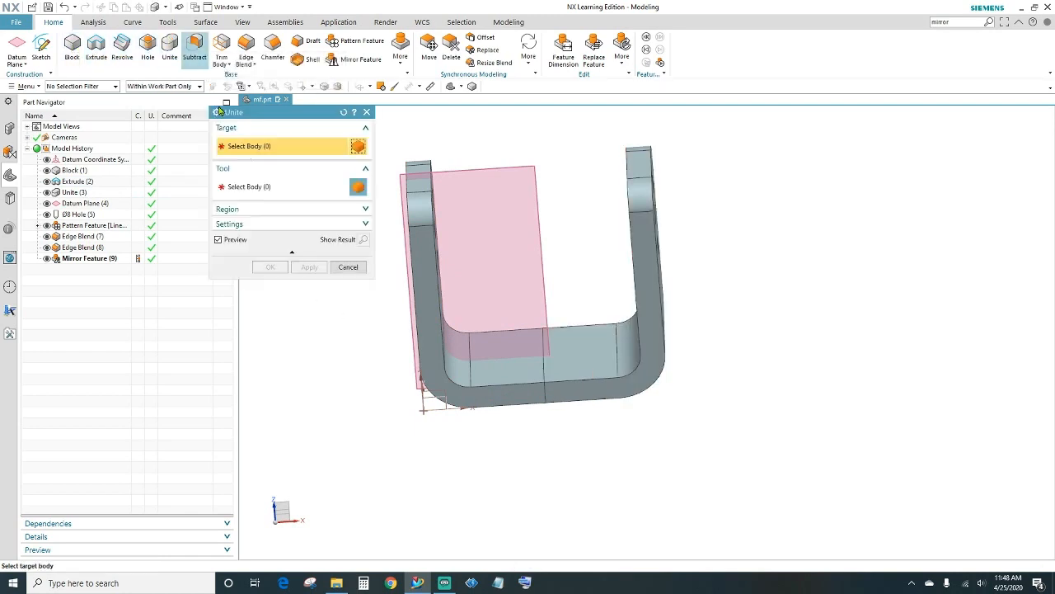
click(436, 271)
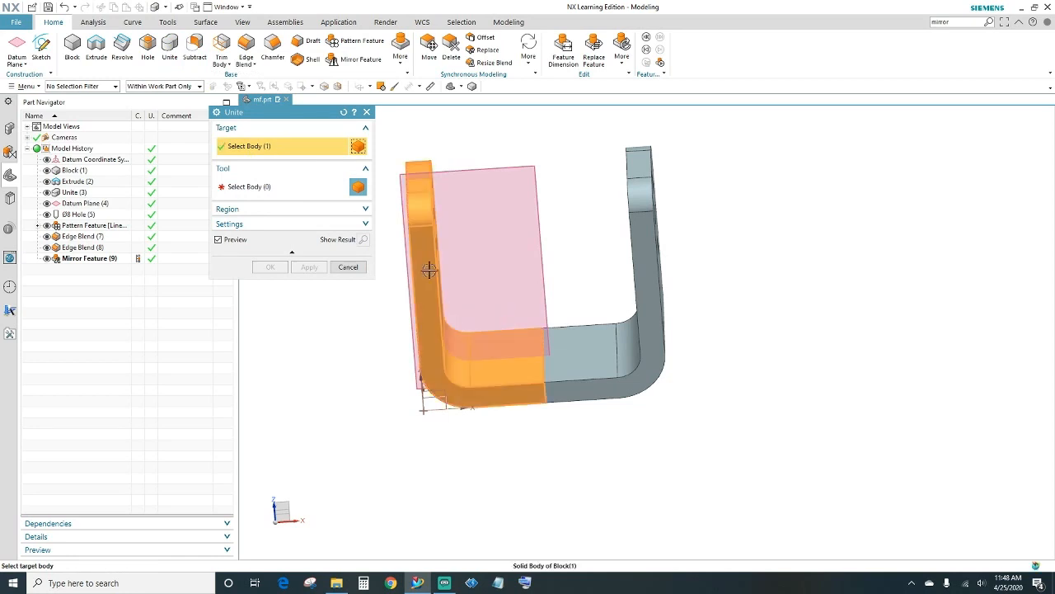
click(644, 262)
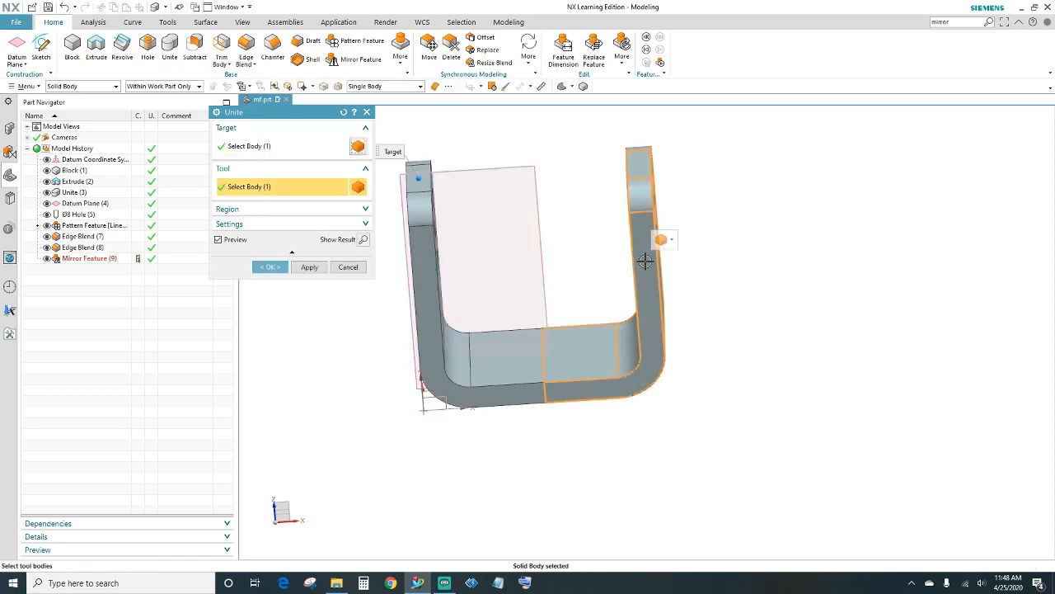
click(269, 268)
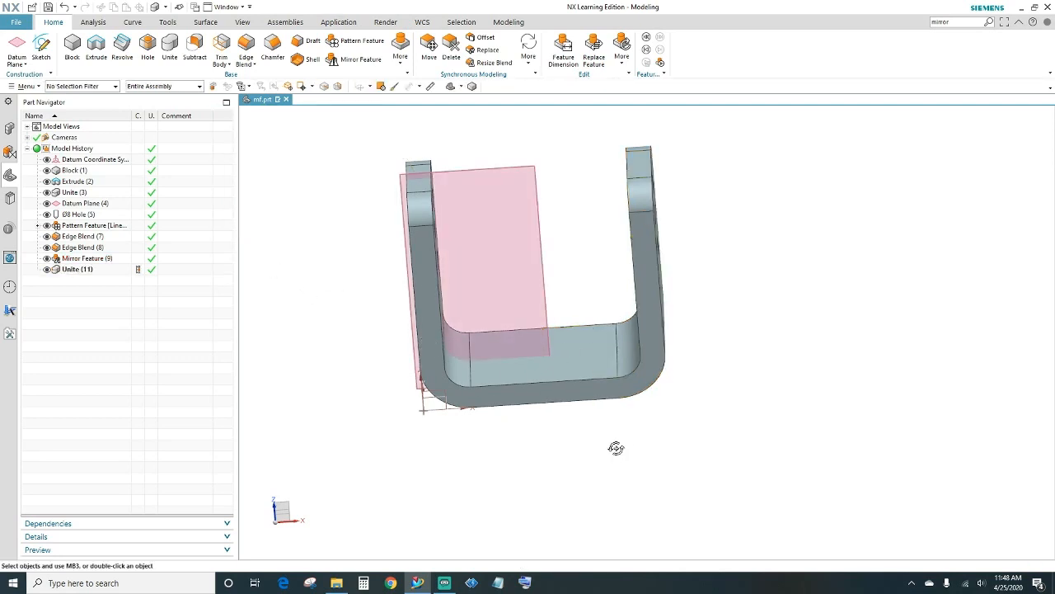
Create a datum plane midway between the outer faces of the bracket's two arms and extend it down past the base.
middle_drag(615, 448, 540, 323)
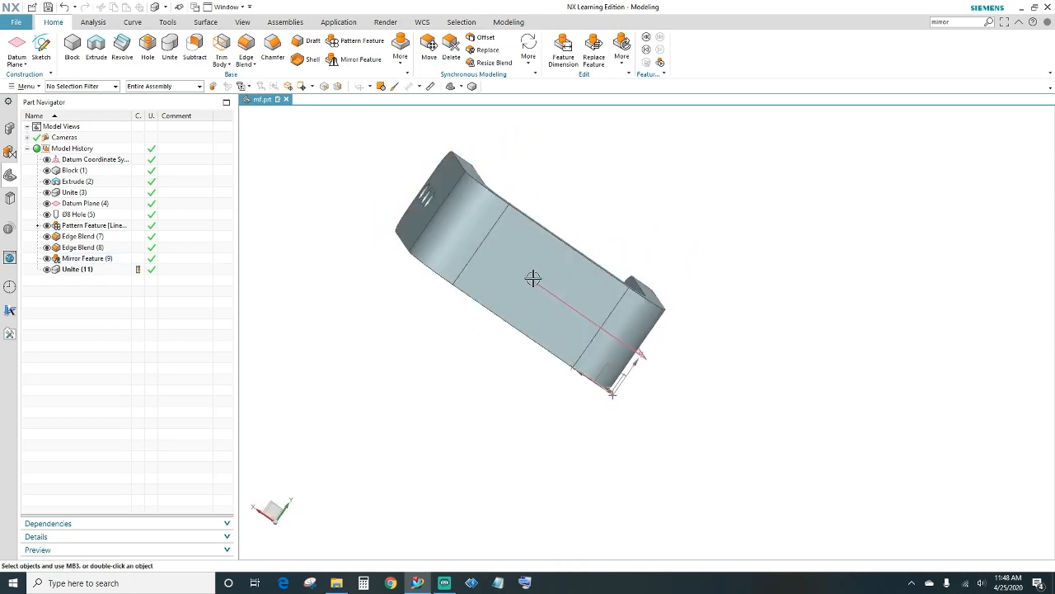
middle_drag(659, 421, 640, 408)
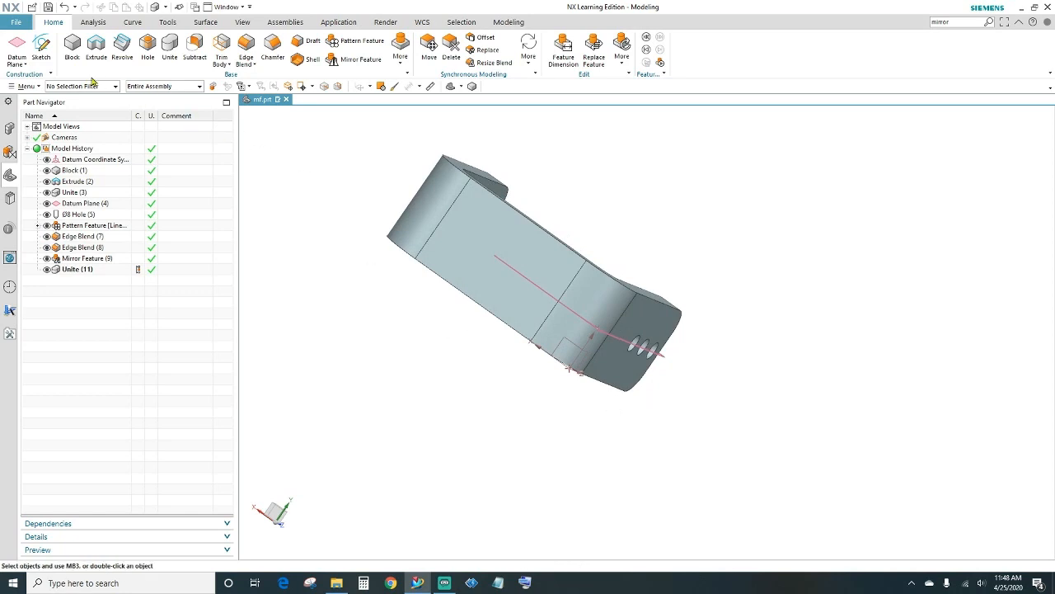
click(17, 46)
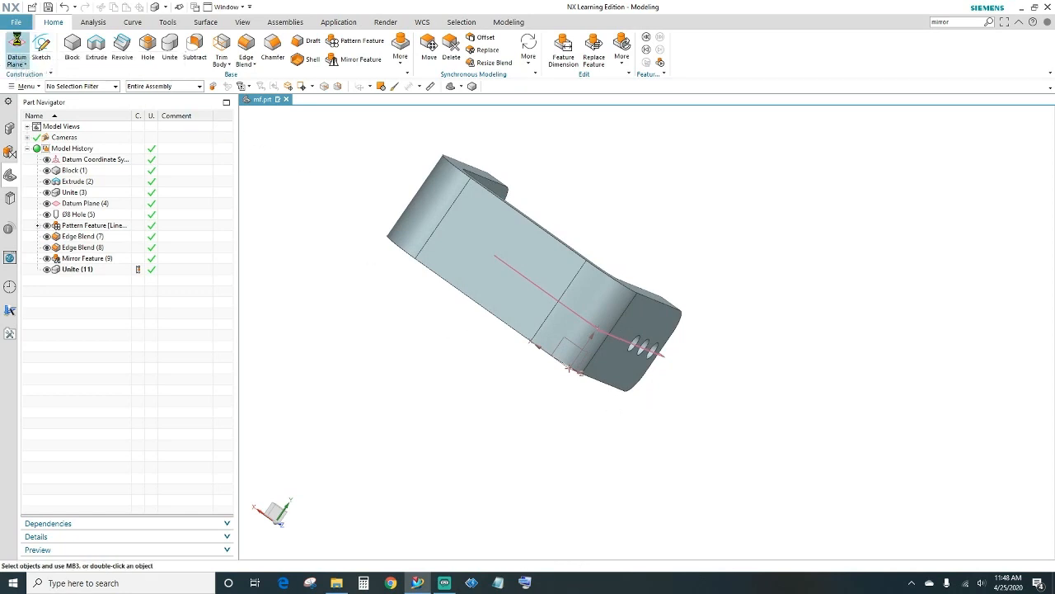
click(651, 317)
middle_drag(651, 316, 519, 260)
click(519, 261)
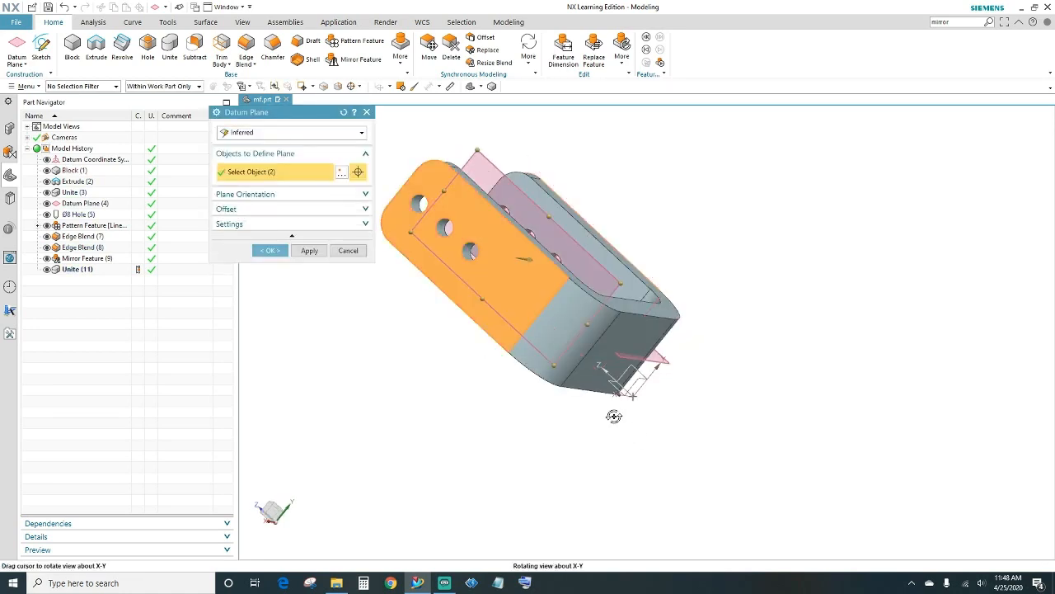
middle_drag(611, 416, 573, 431)
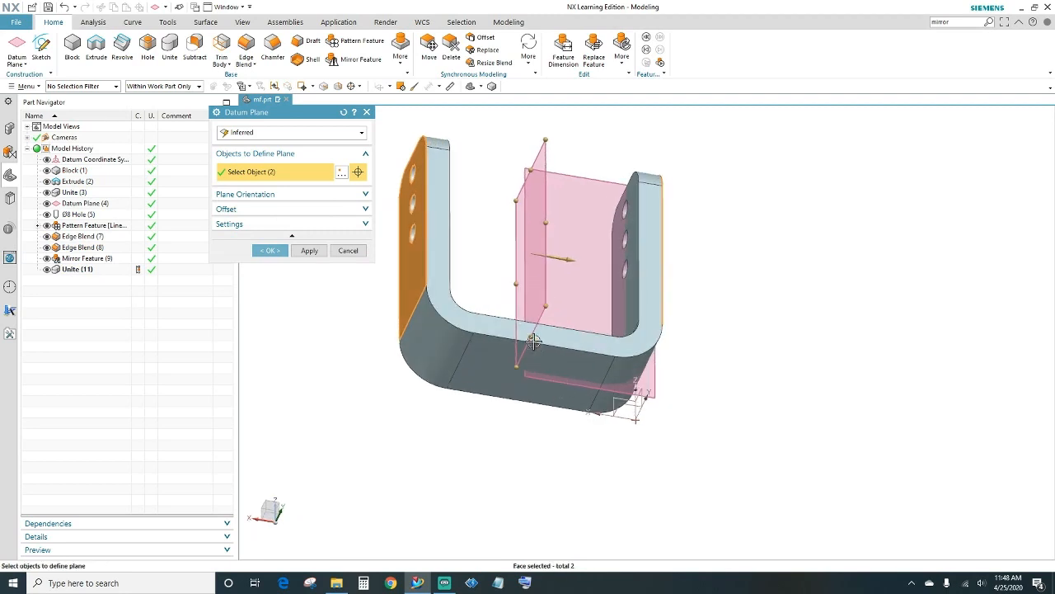
drag(532, 334, 532, 404)
middle_drag(603, 464, 603, 440)
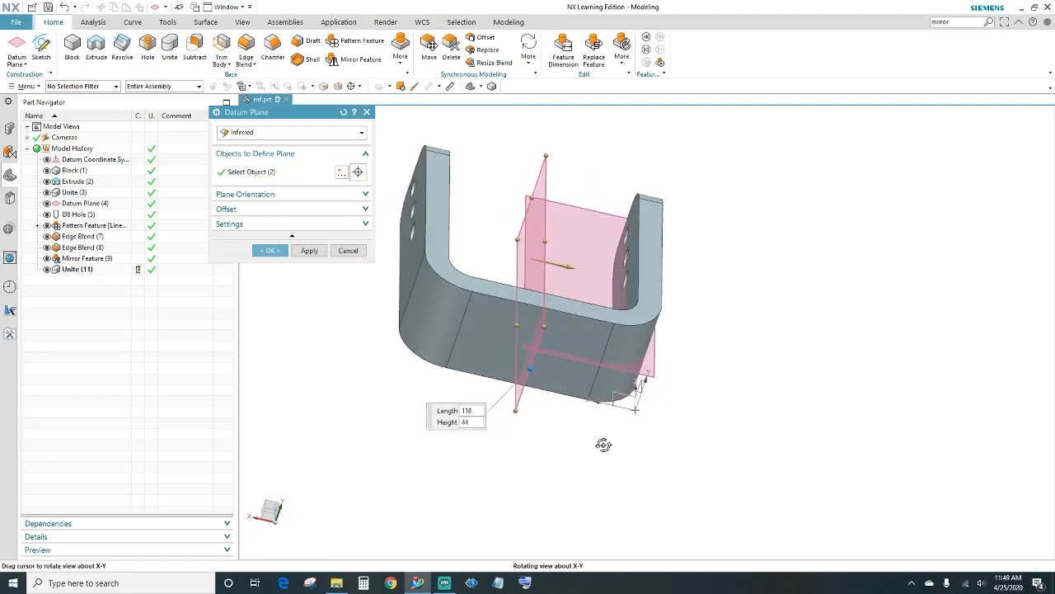
click(269, 251)
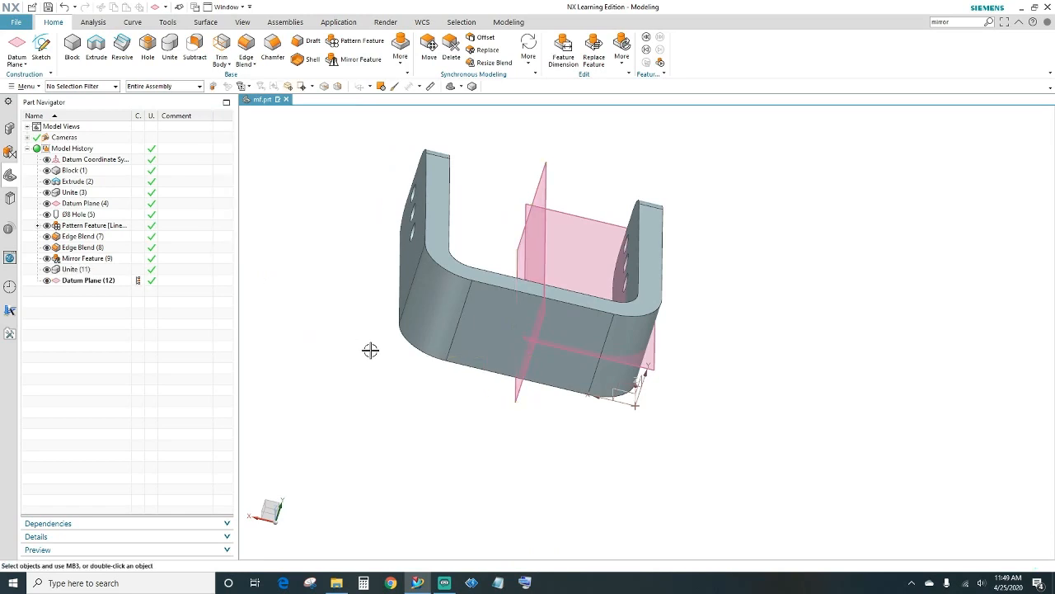
Start a general hole on the underside of the bracket's base, with its sketch point about 18.8 mm across and 12.8 mm down from the sketch origin.
middle_drag(756, 380, 756, 358)
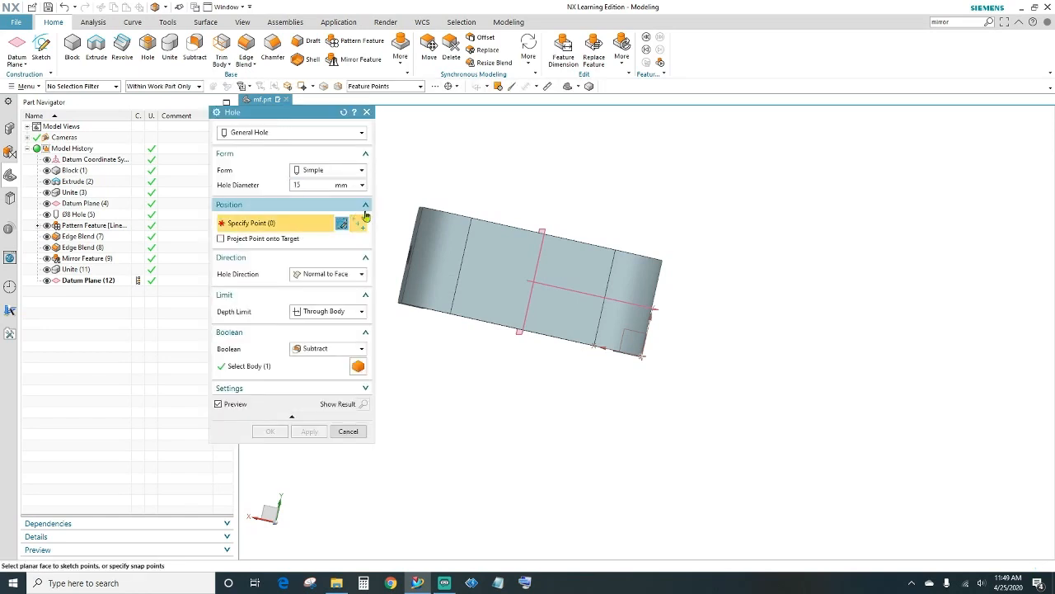
click(510, 259)
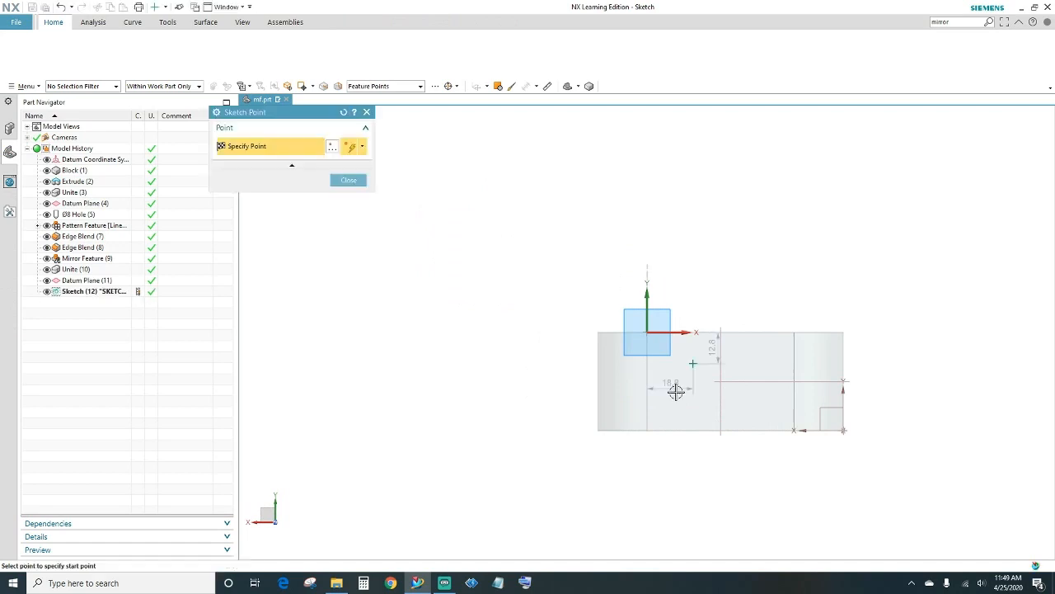
scroll(783, 401, up, 3)
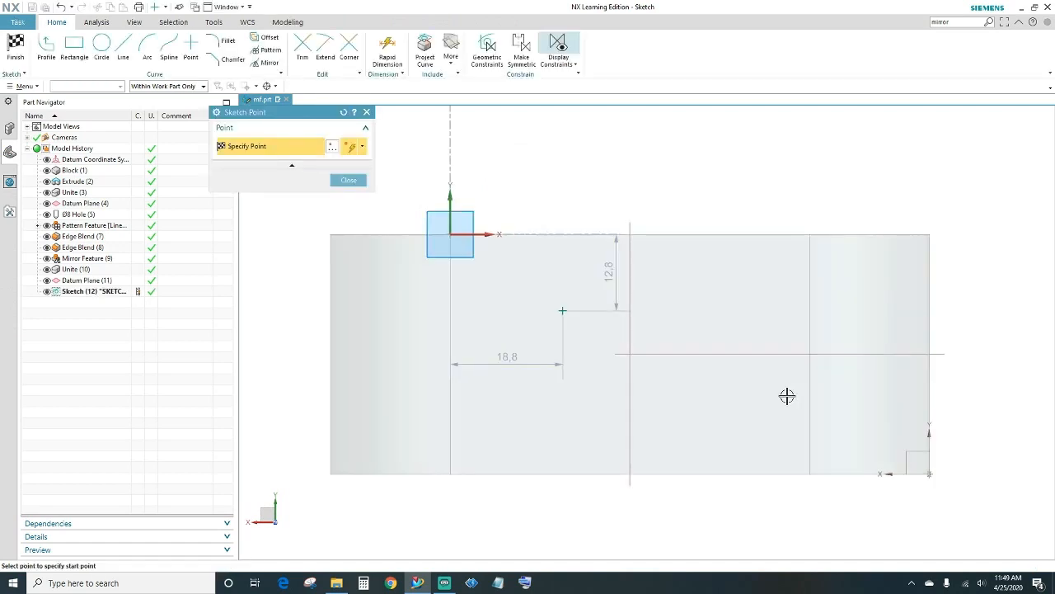
click(366, 111)
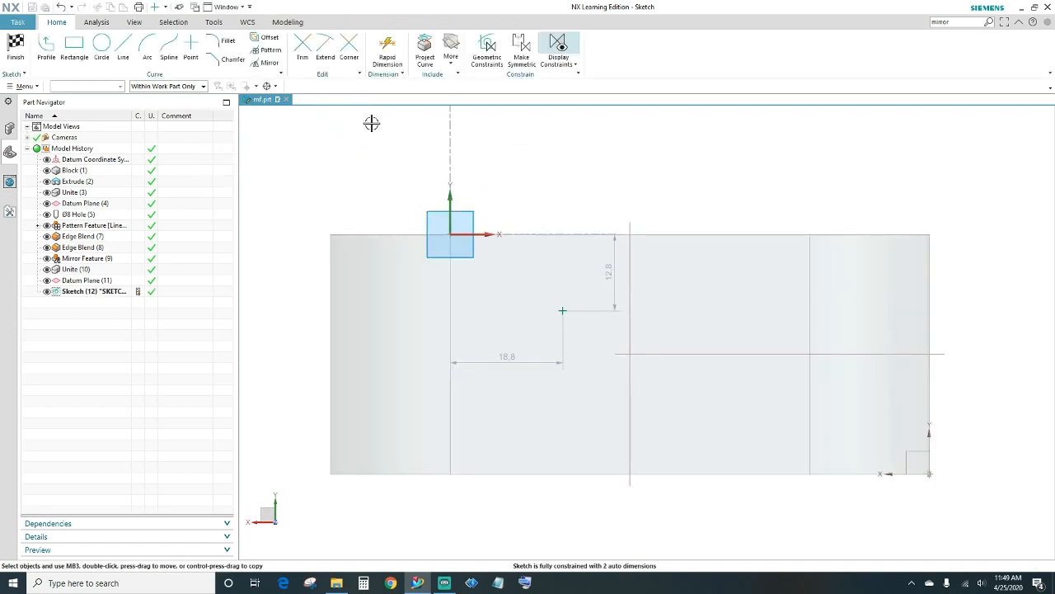
Constrain the hole's sketch point to lie on both the mid plane between the arms and the lengthwise datum plane.
click(563, 310)
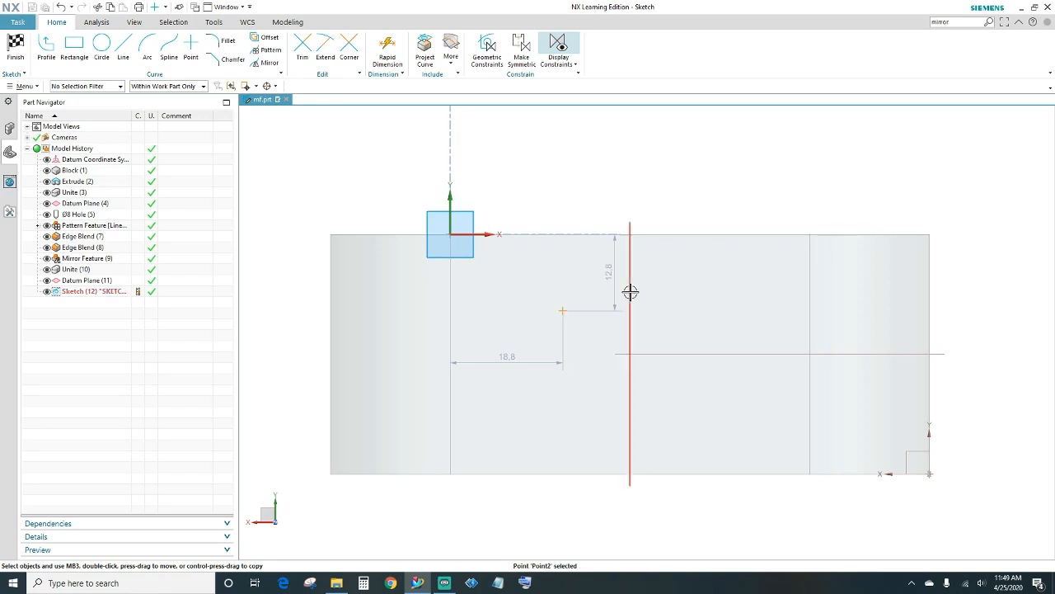
click(630, 292)
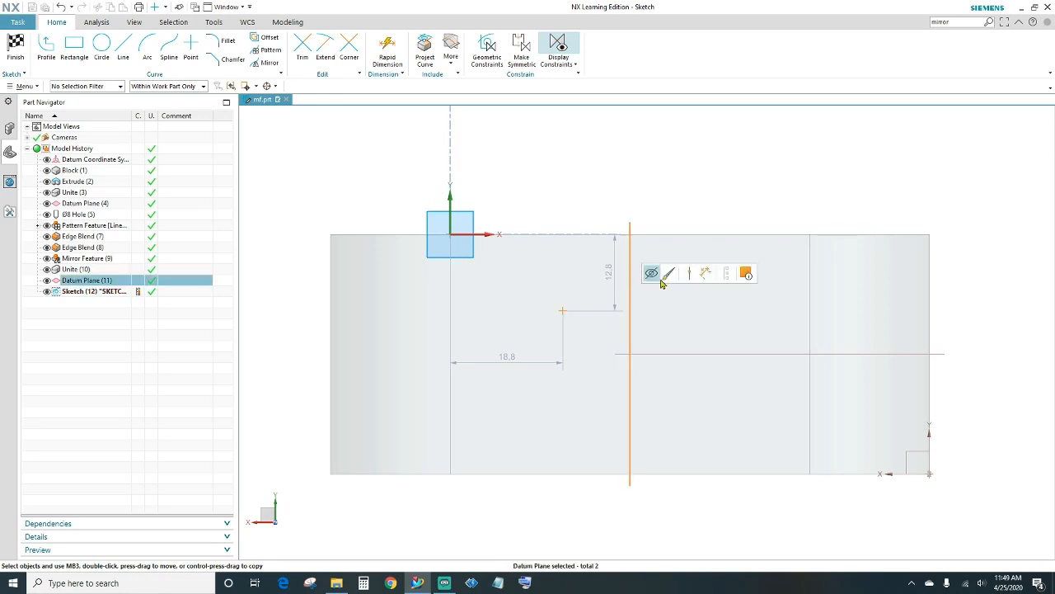
click(689, 274)
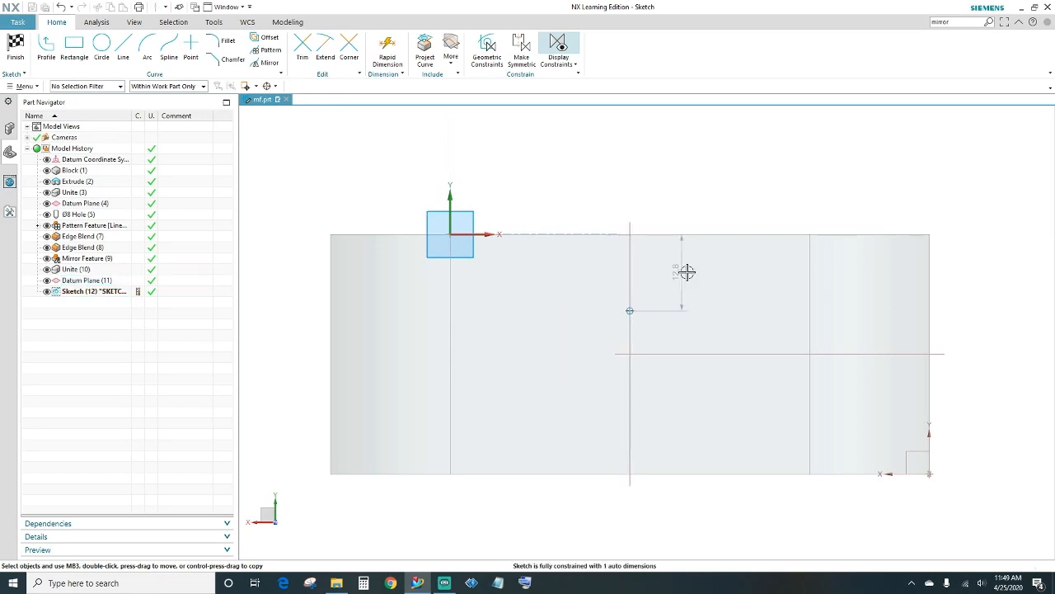
click(631, 310)
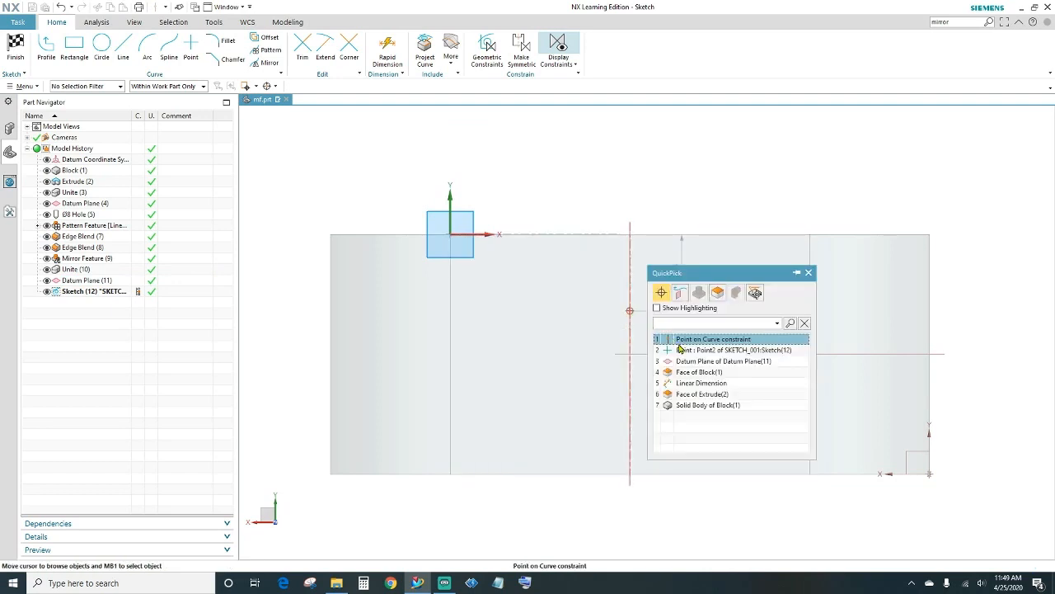
click(683, 348)
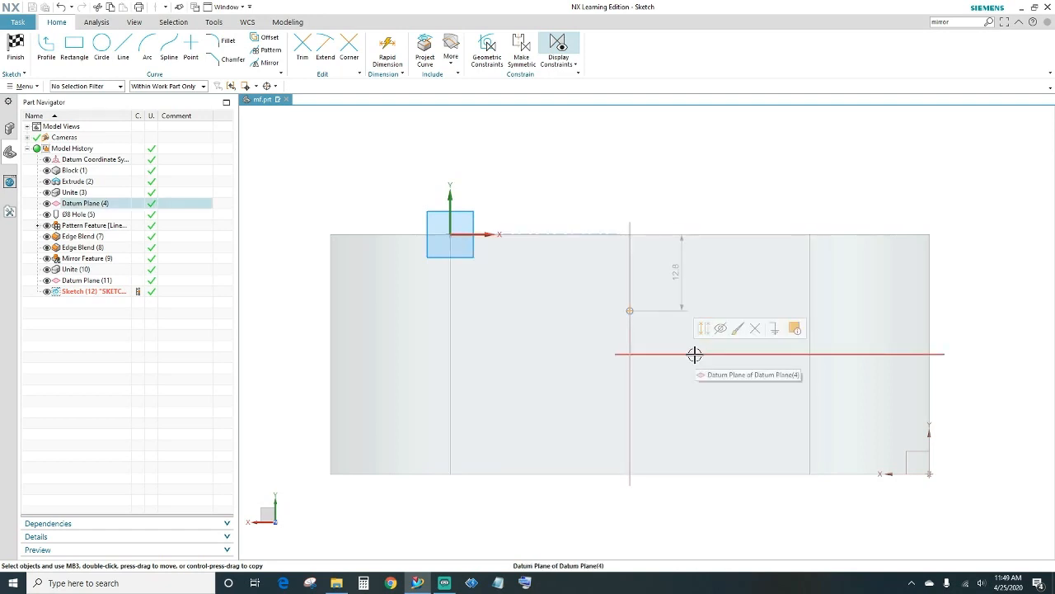
click(695, 354)
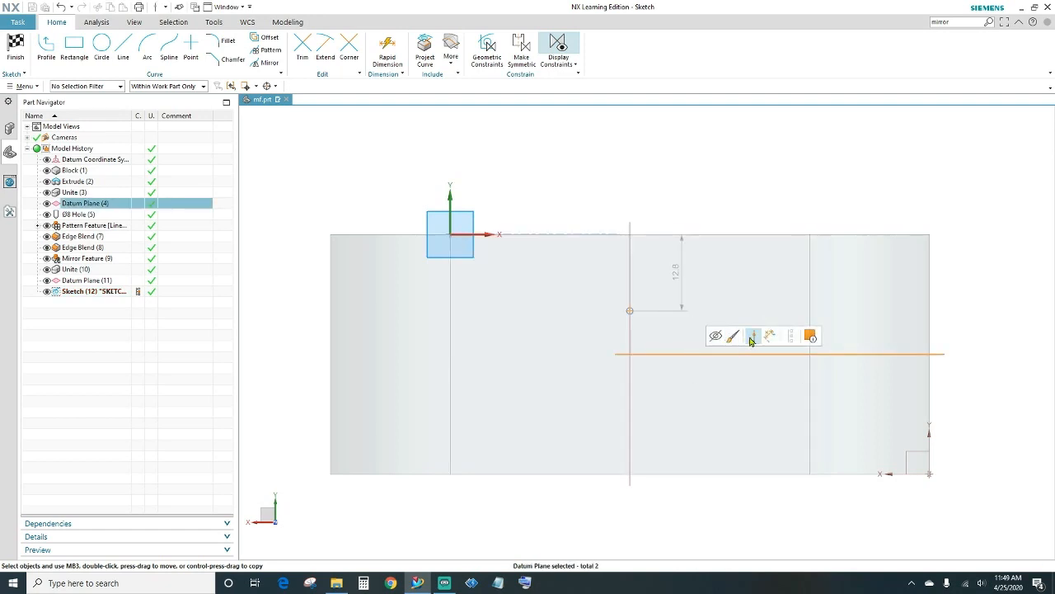
click(751, 336)
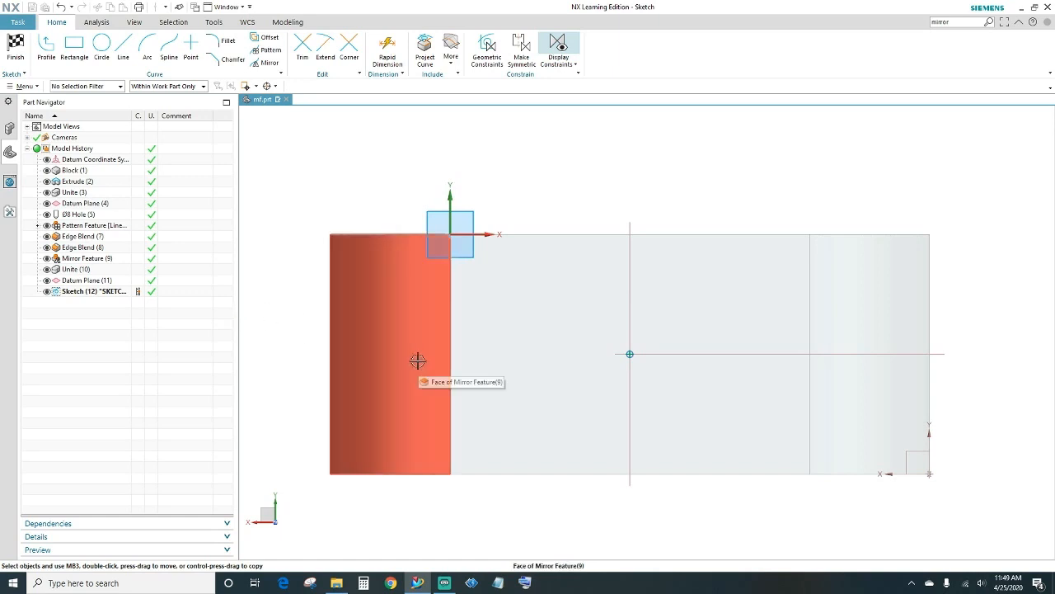
Finish the point sketch and cut a simple 15 mm diameter hole through the body at the centre of the base.
click(8, 48)
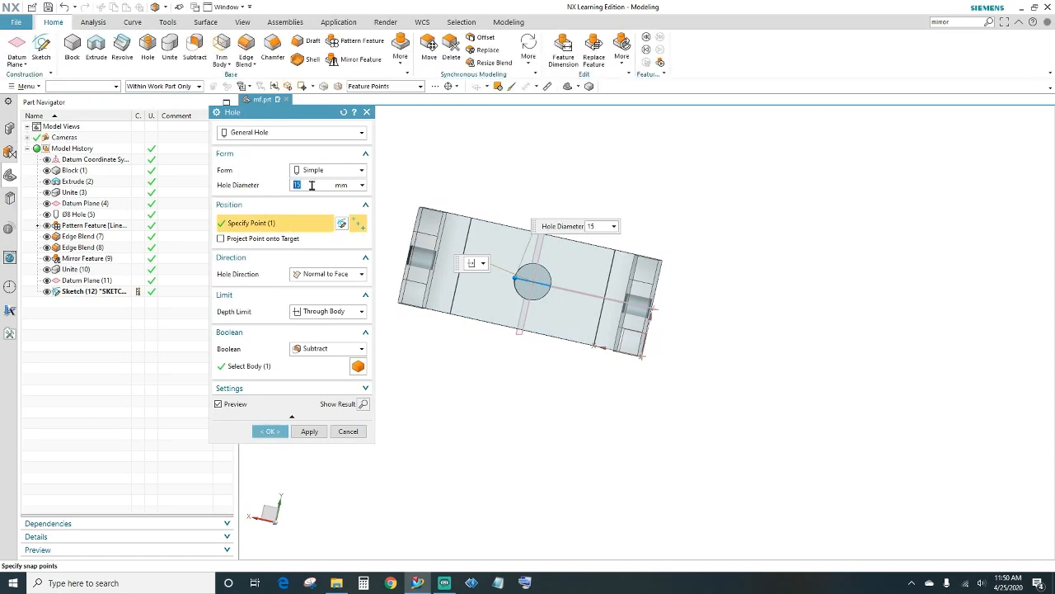
middle_drag(536, 372, 498, 449)
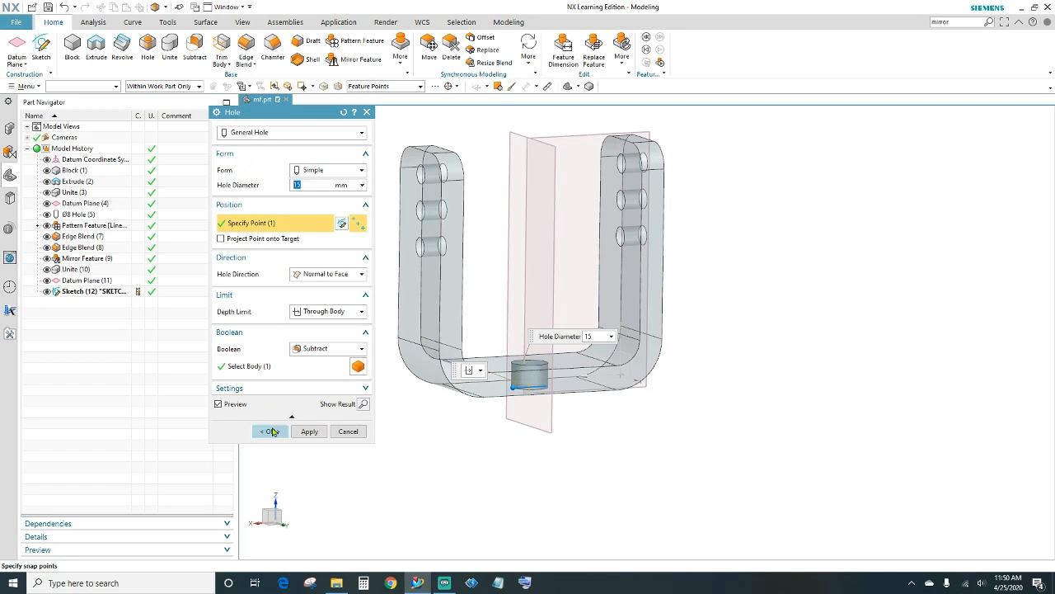
click(271, 431)
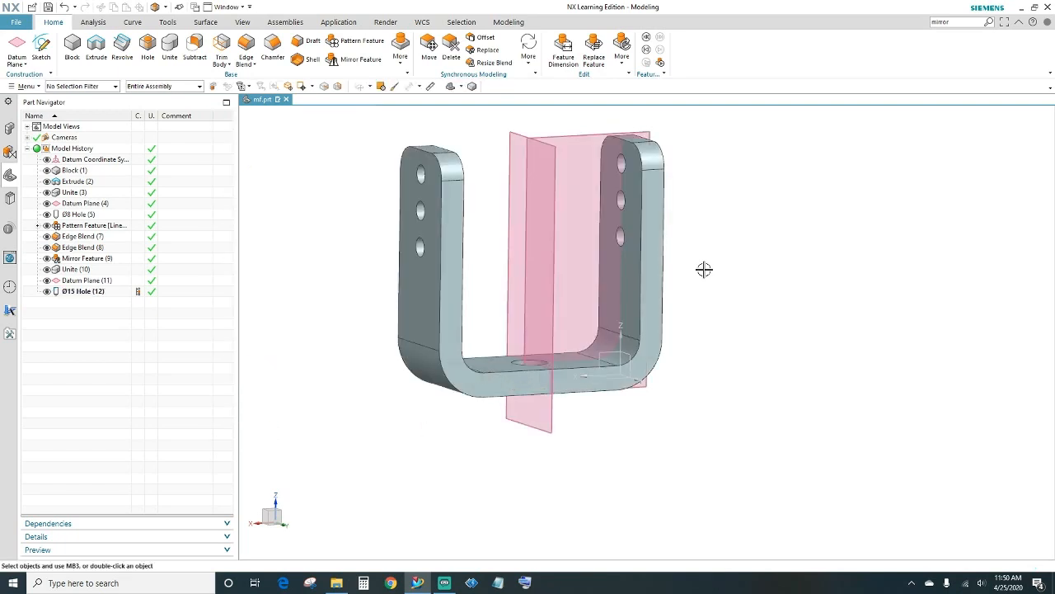
Move everything except the bracket's solid body, meaning both datum planes and the datum coordinate system, to layer 5.
mouse_move(702, 269)
middle_down()
mouse_move(723, 261)
mouse_move(724, 337)
mouse_move(720, 266)
mouse_move(704, 250)
mouse_move(697, 268)
middle_up()
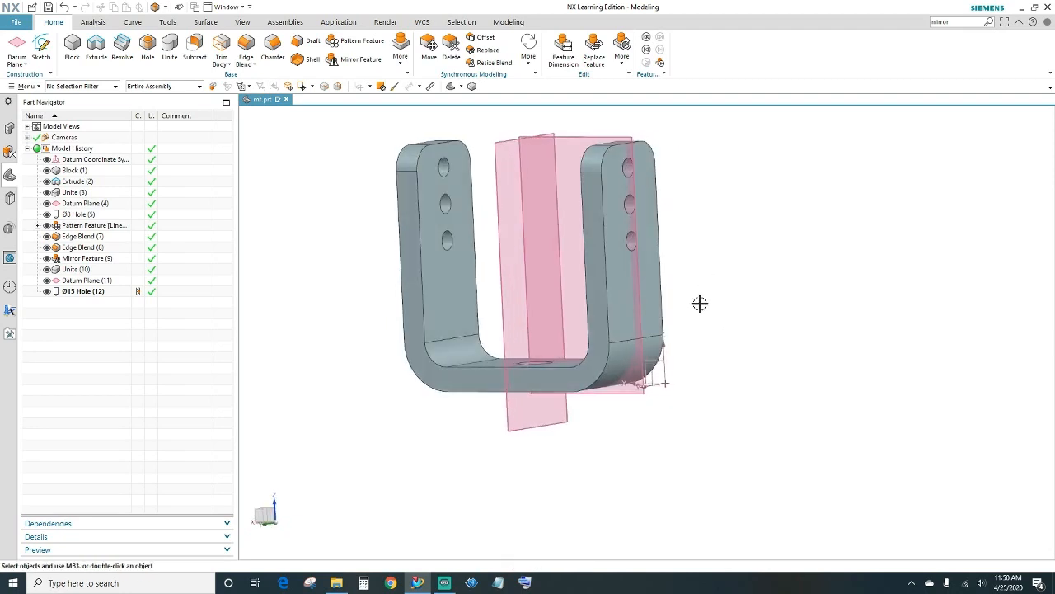
shift+middle_drag(699, 304, 940, 355)
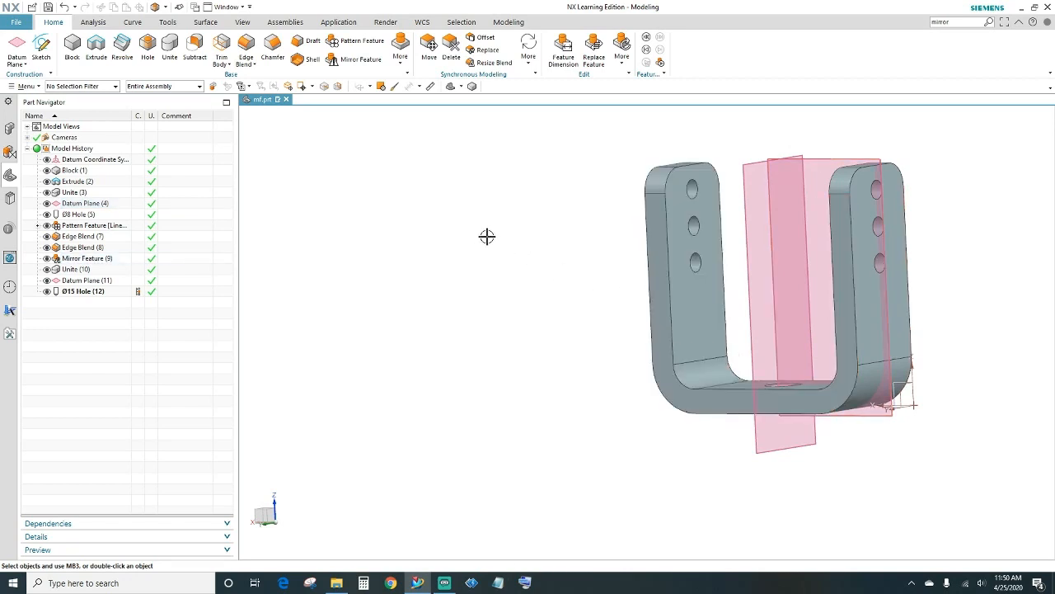
click(242, 23)
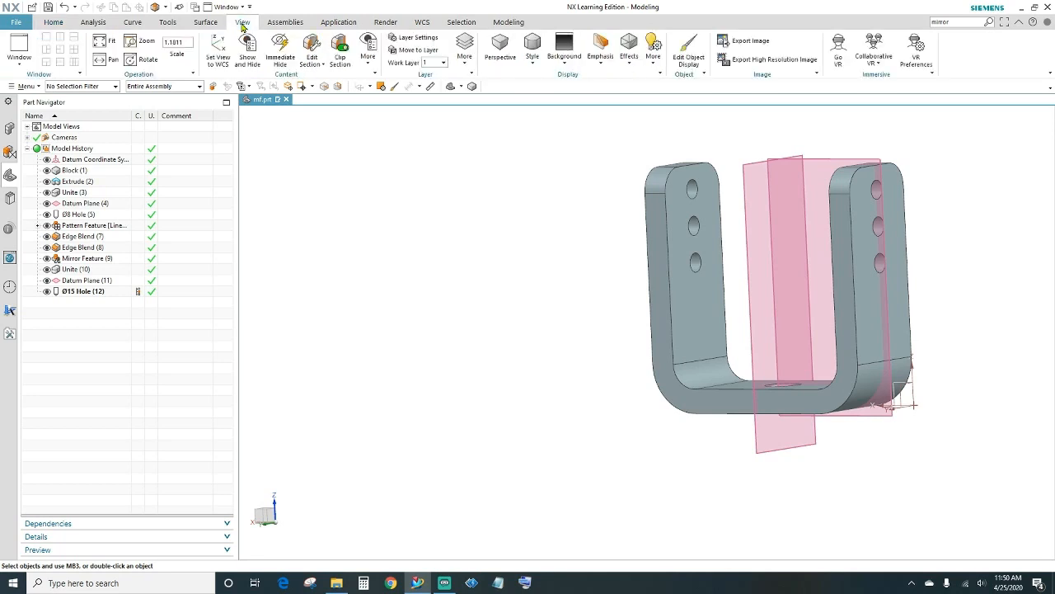
click(421, 51)
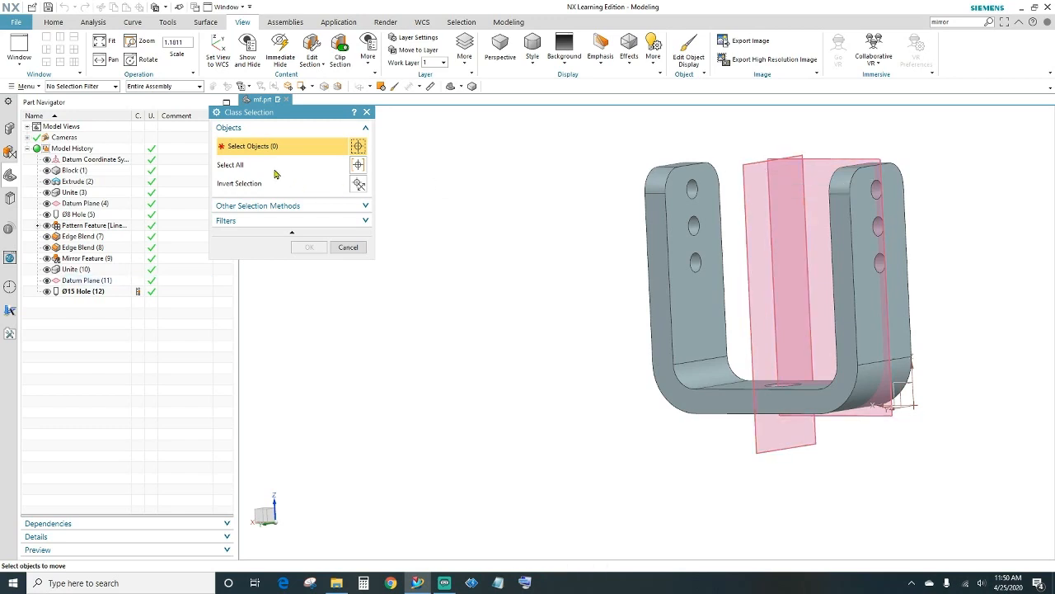
click(664, 274)
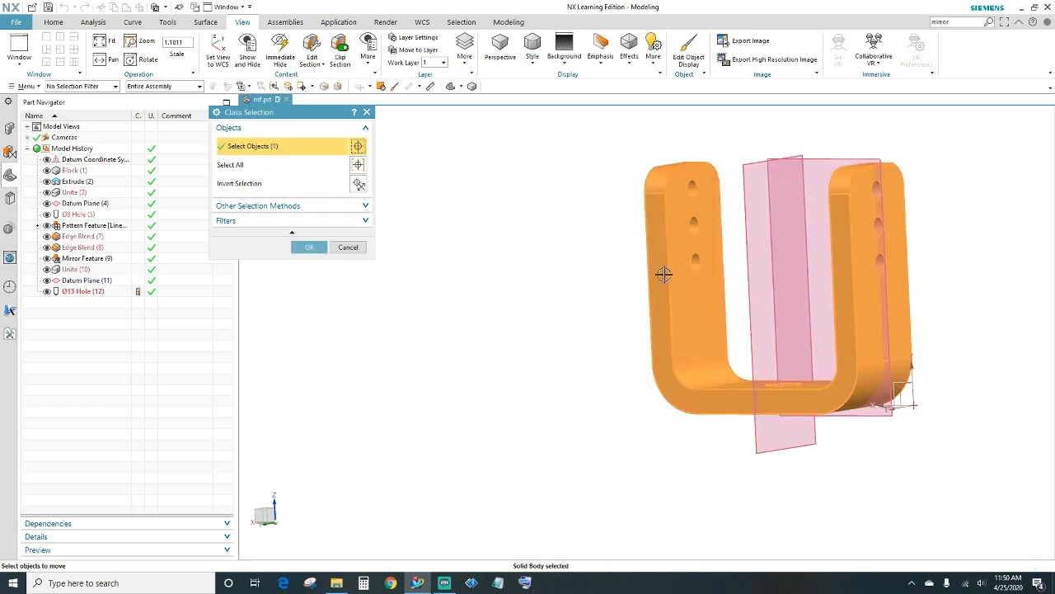
click(358, 185)
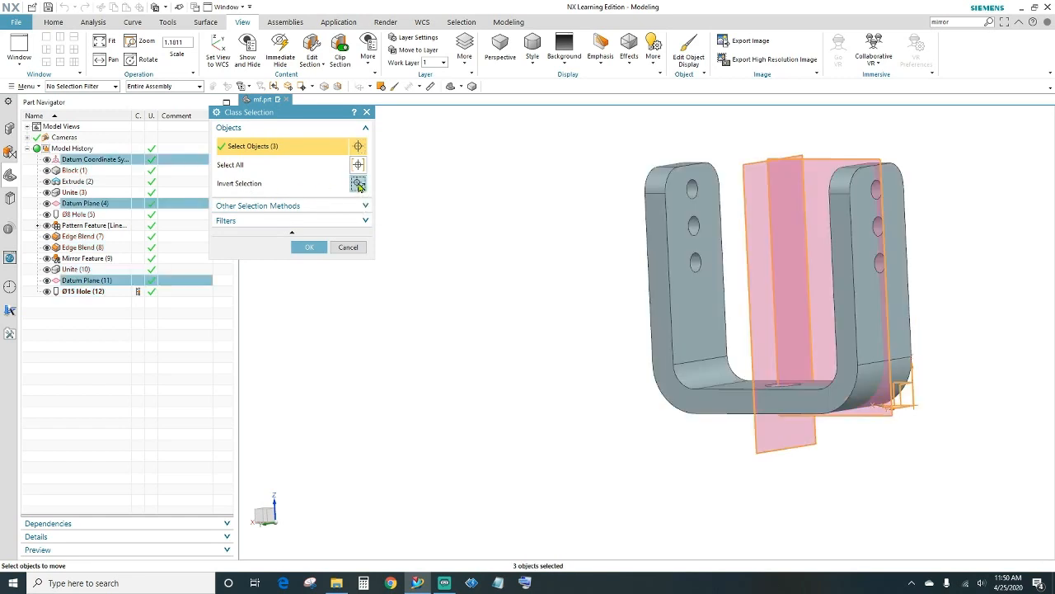
click(308, 248)
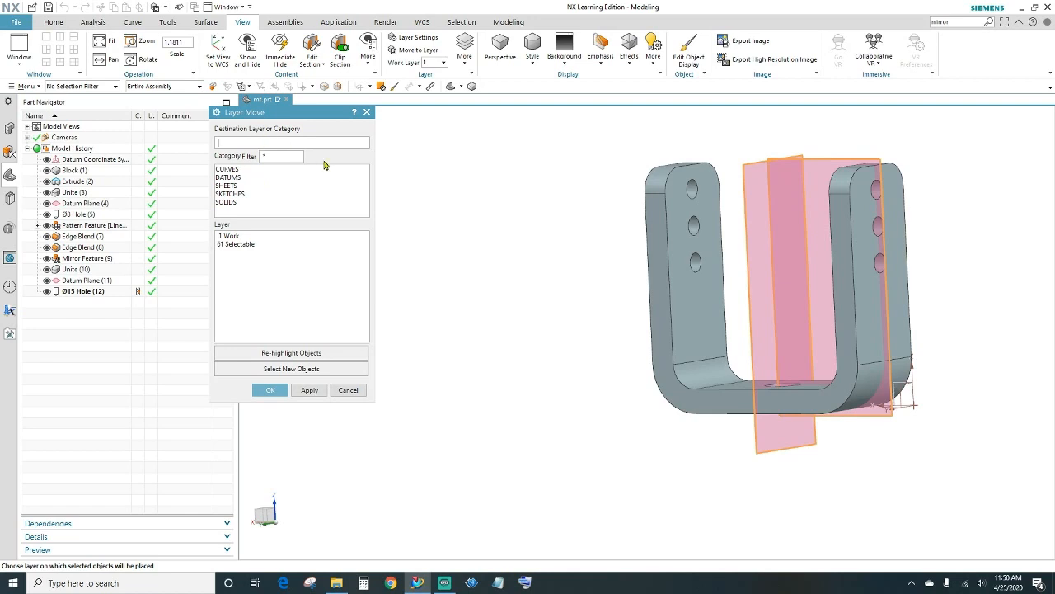
text(5)
click(271, 393)
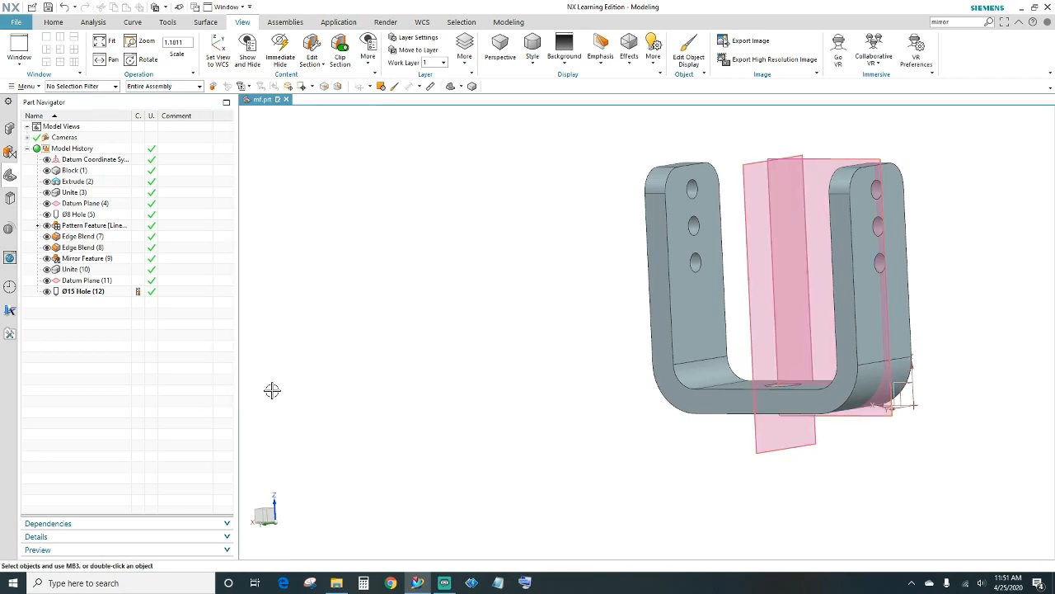
Turn off layer 5 in the layer settings to hide the datum planes and coordinate system.
click(411, 38)
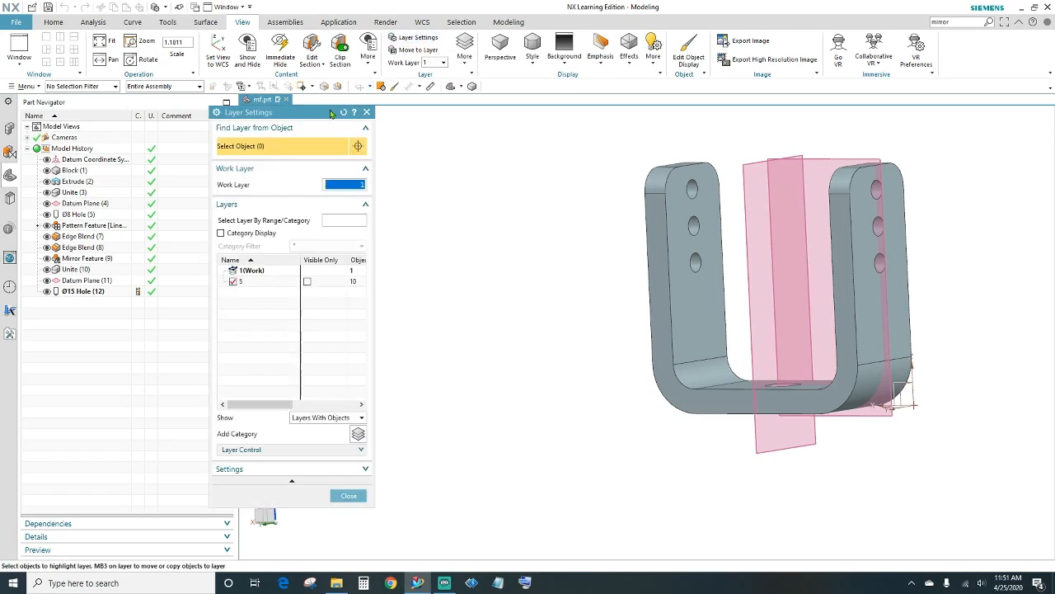
click(234, 282)
click(234, 282)
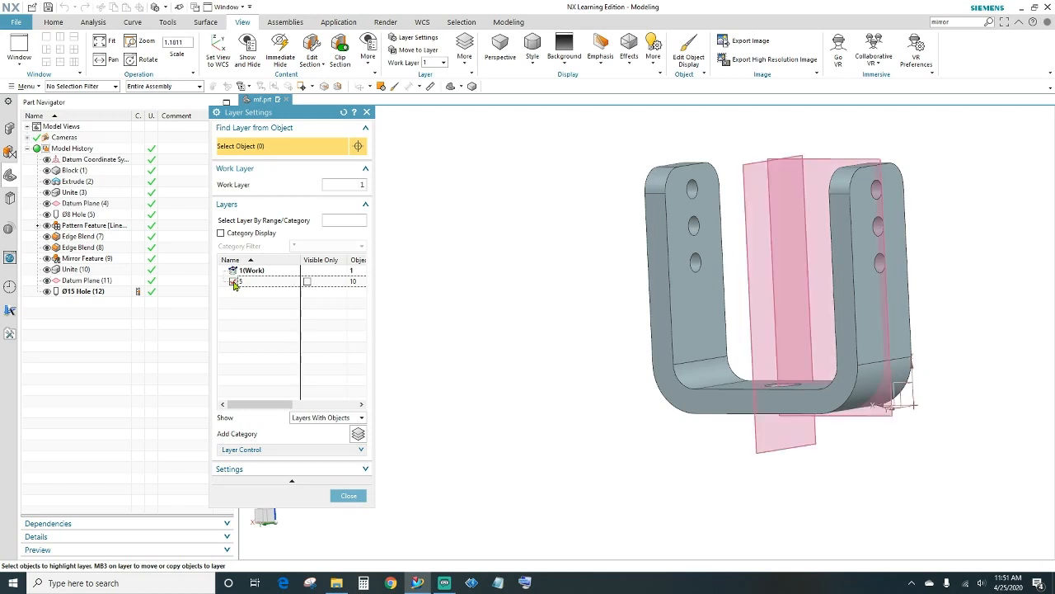
click(234, 282)
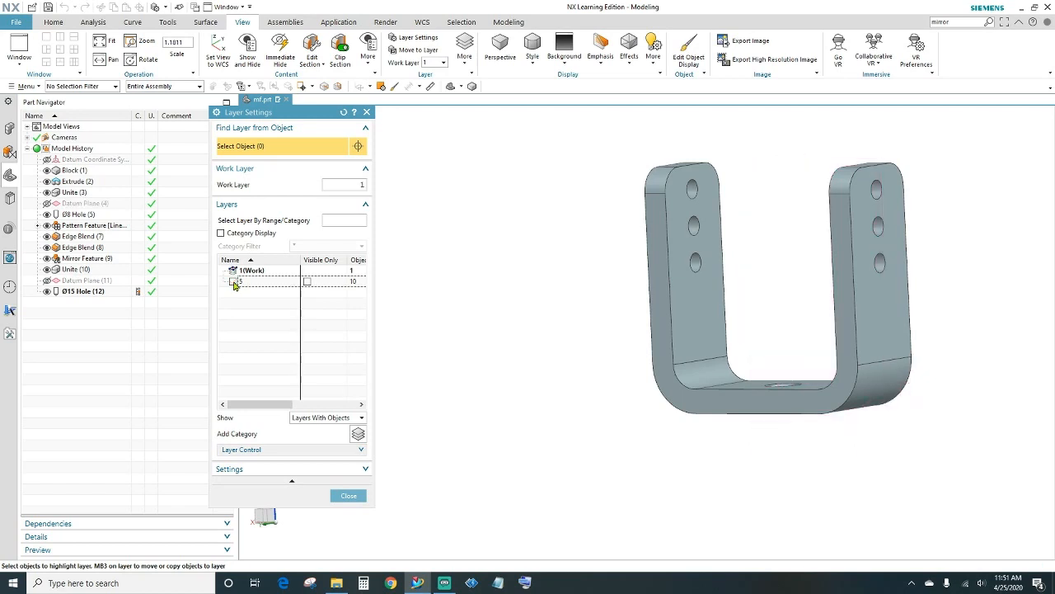
click(342, 495)
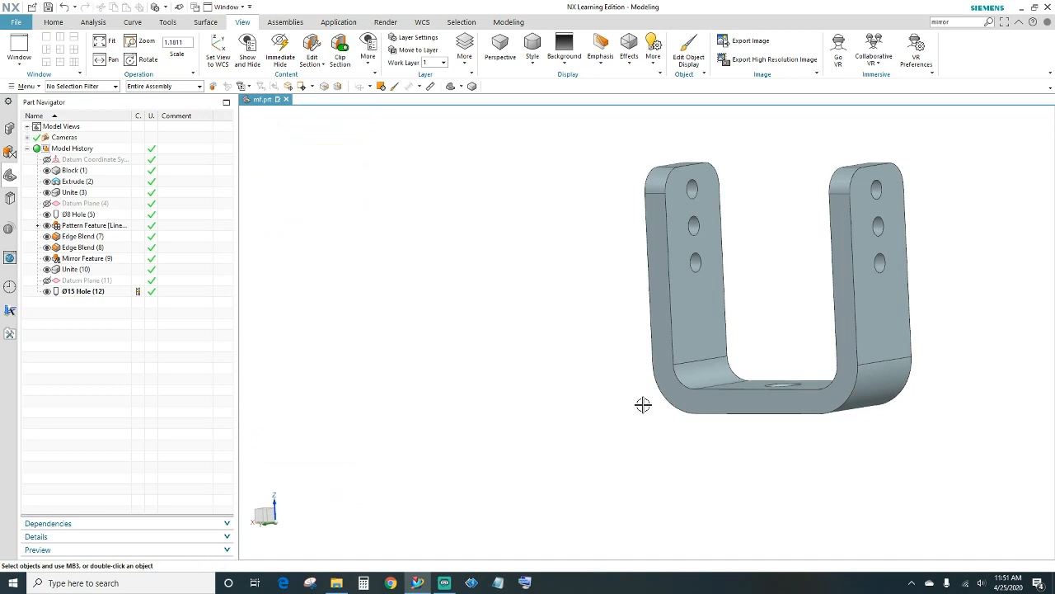
Change the display colour of the bracket's solid body to a light yellow-green.
middle_drag(970, 296, 999, 339)
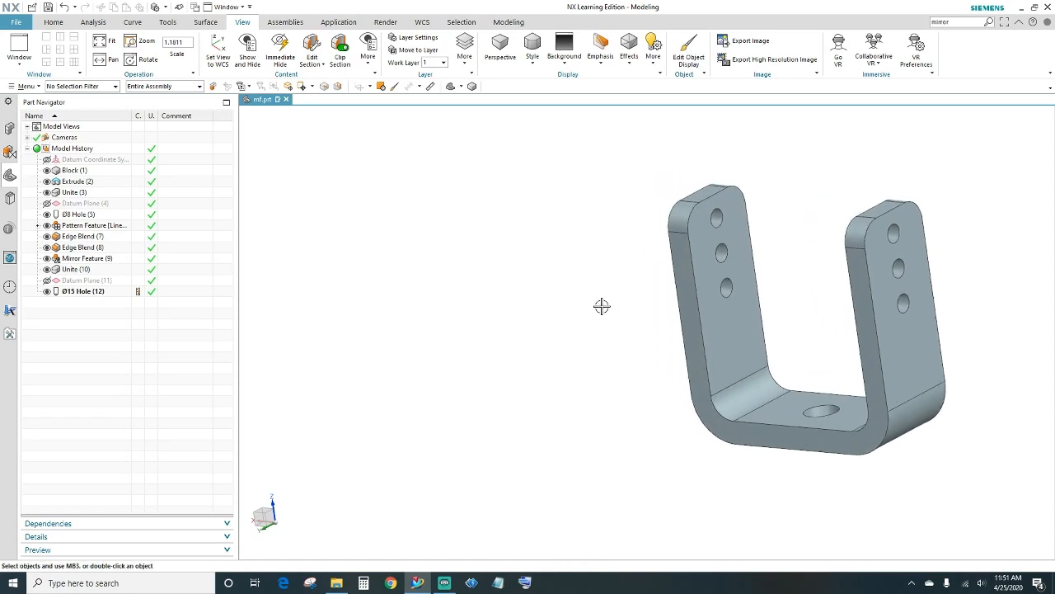
key(ctrl+j)
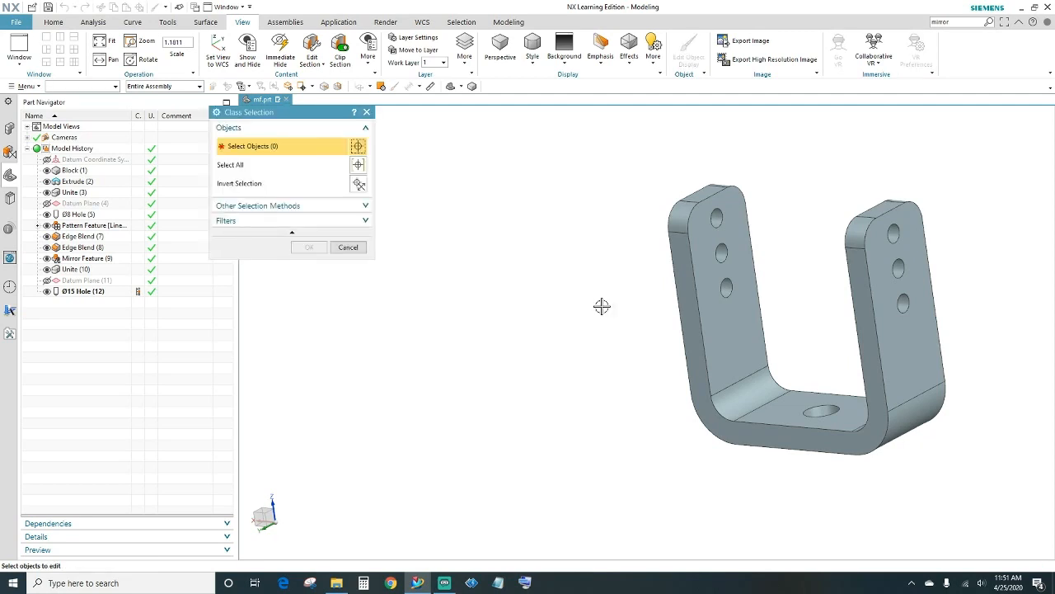
click(742, 335)
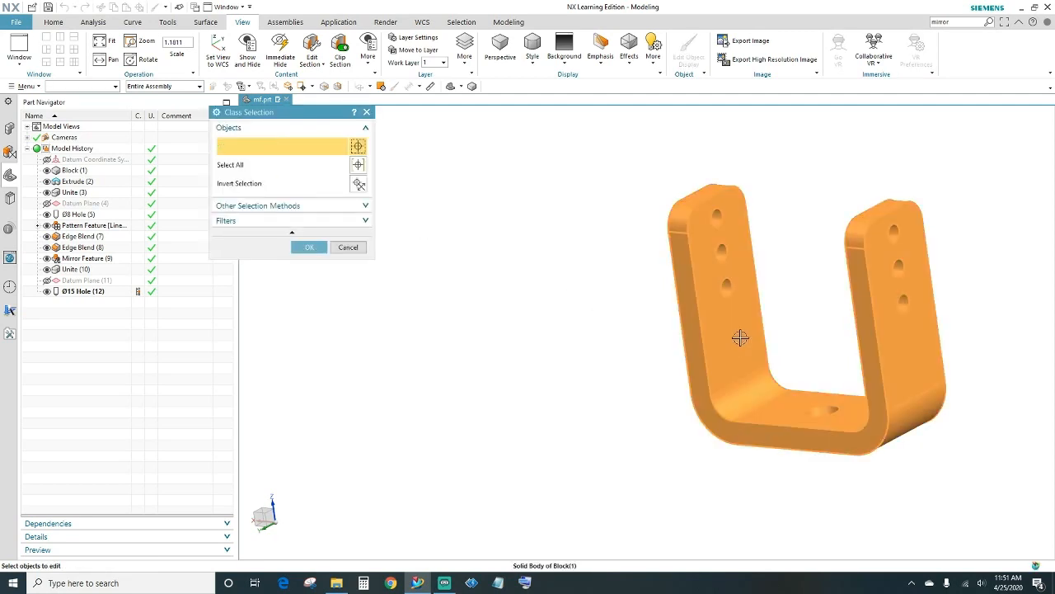
click(317, 247)
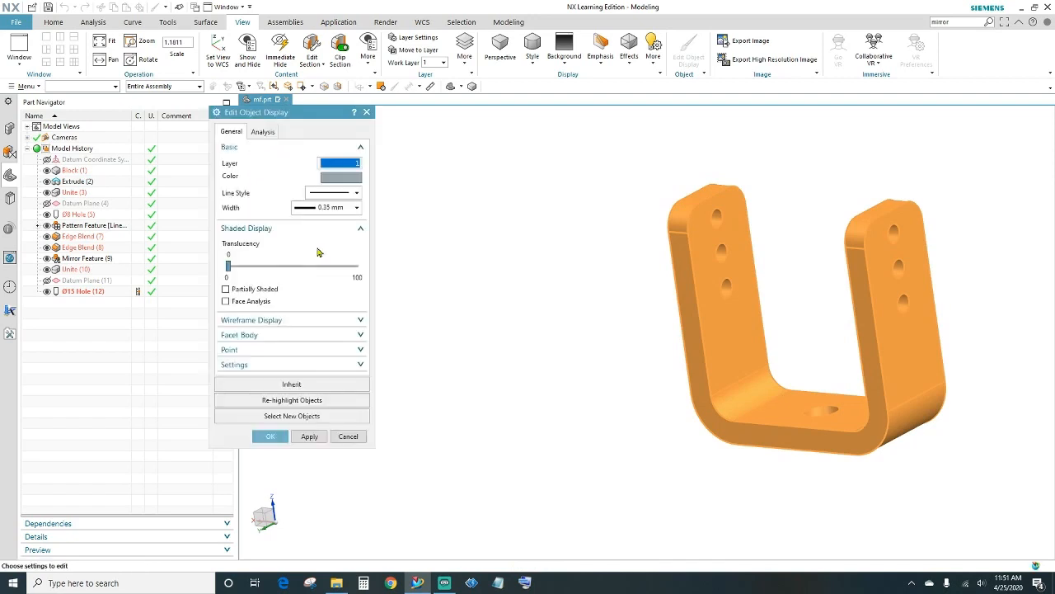
click(340, 176)
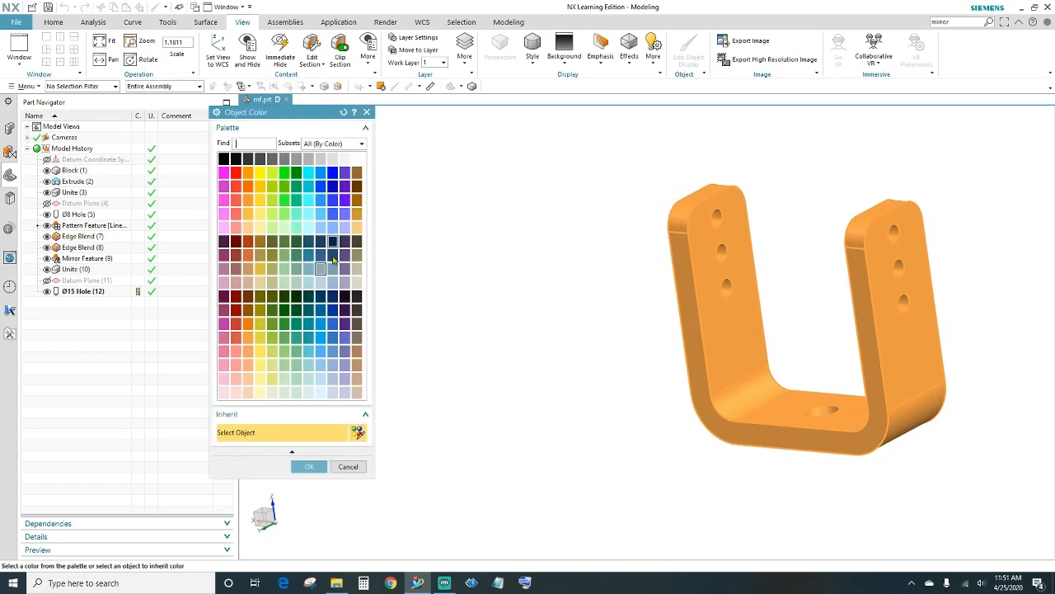
click(274, 355)
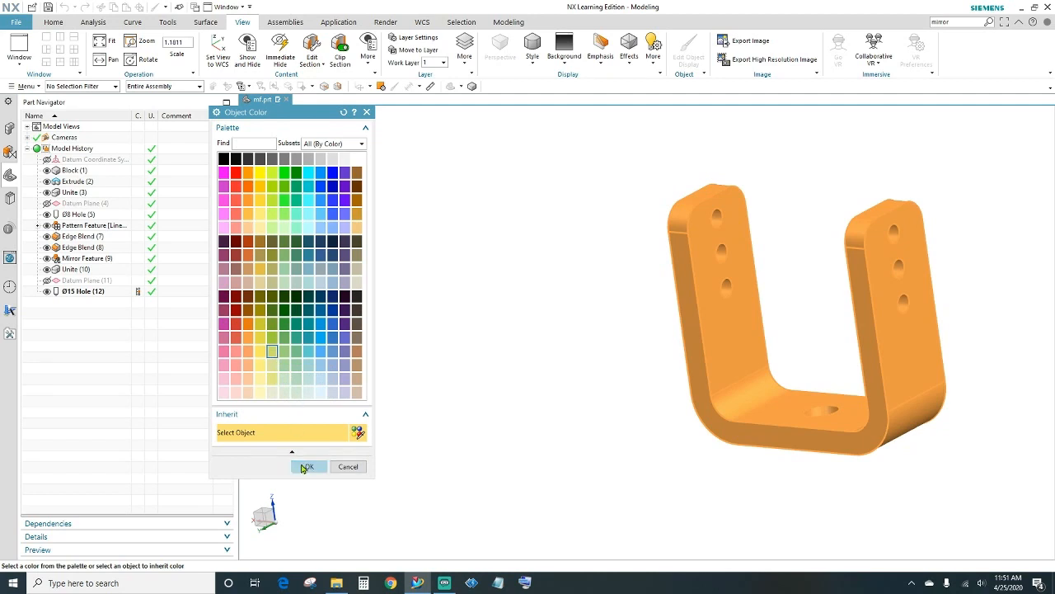
click(307, 466)
click(270, 437)
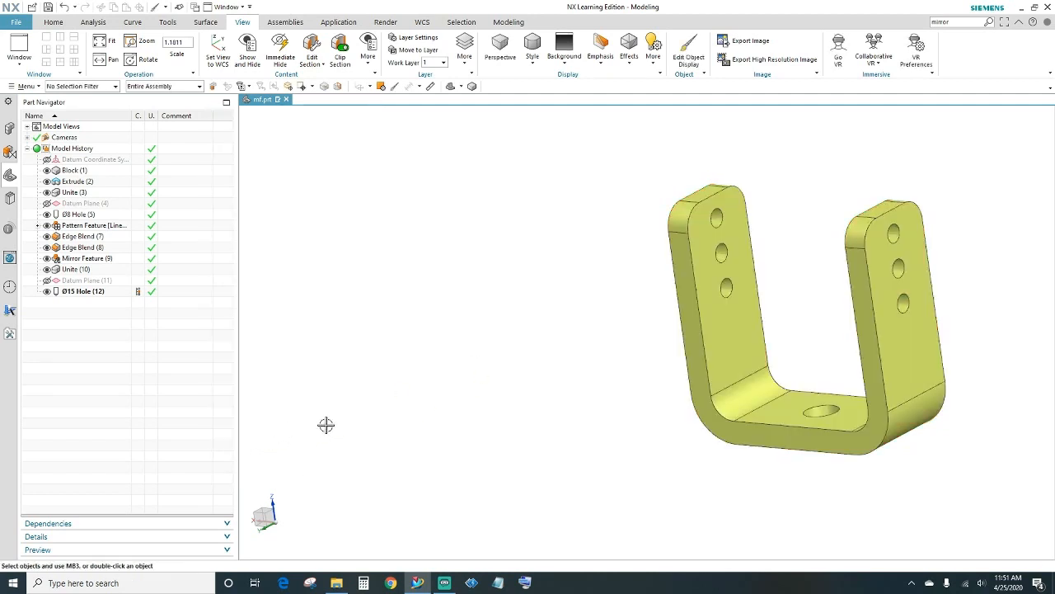